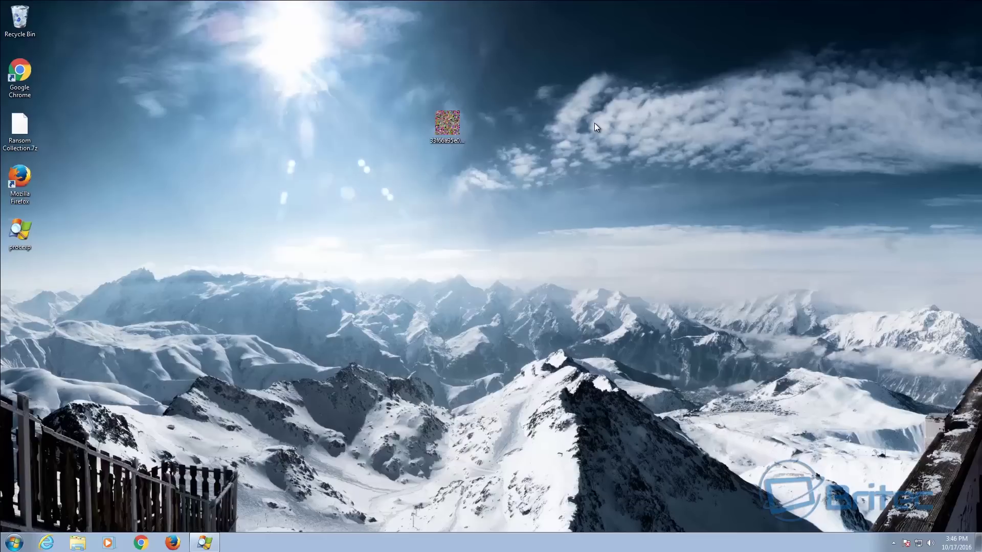
Check the file details of the ransomware sample on the desktop.
left_click(514, 141)
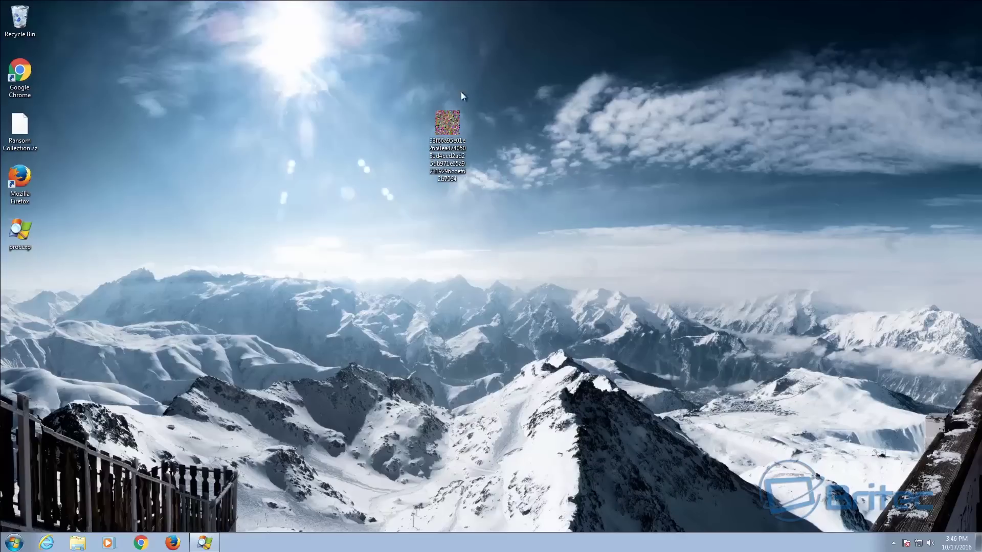
left_click_drag(462, 96, 409, 165)
mouse_move(450, 134)
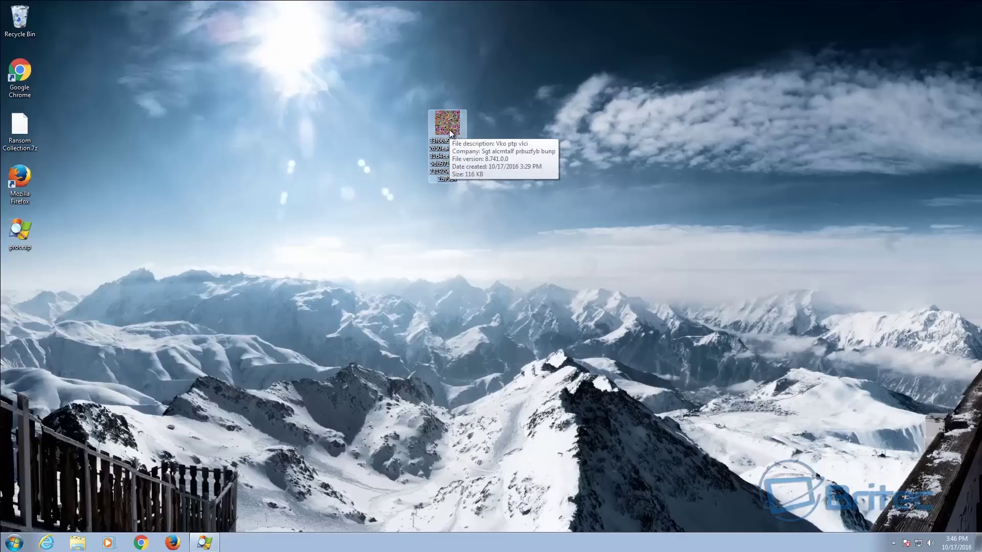
left_click(526, 127)
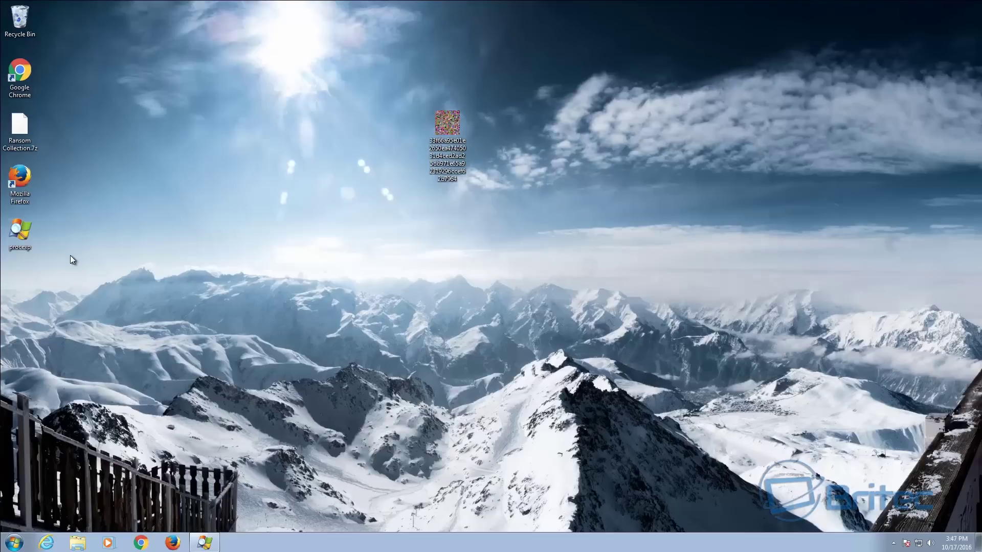
Bring up Process Explorer, run the sample from the desktop and allow it to make changes to the computer.
left_click(204, 542)
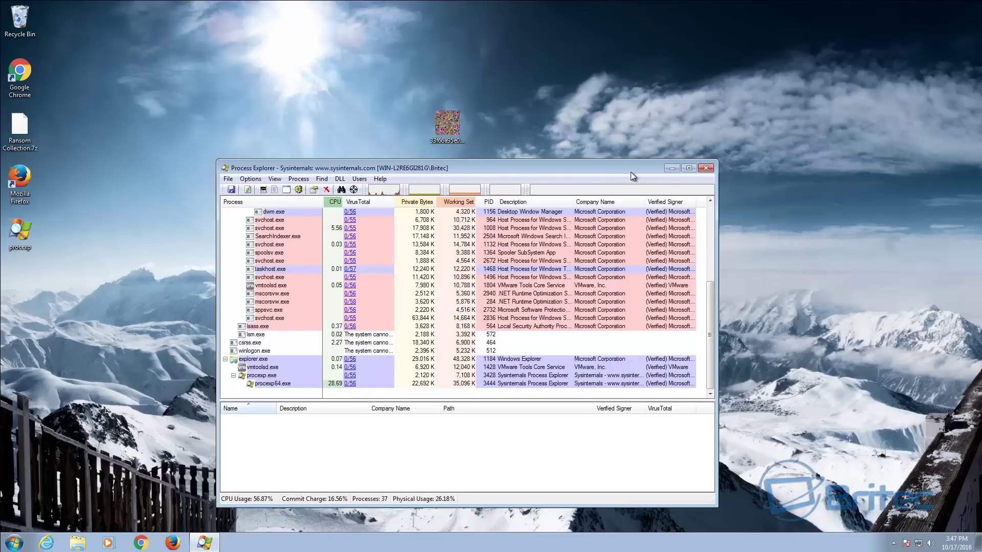
double_click(448, 125)
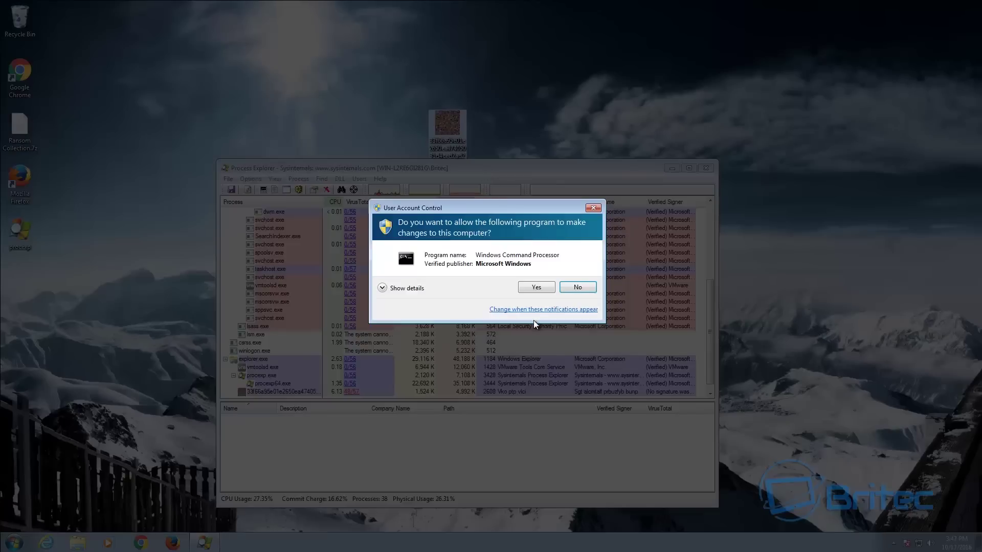
left_click(535, 288)
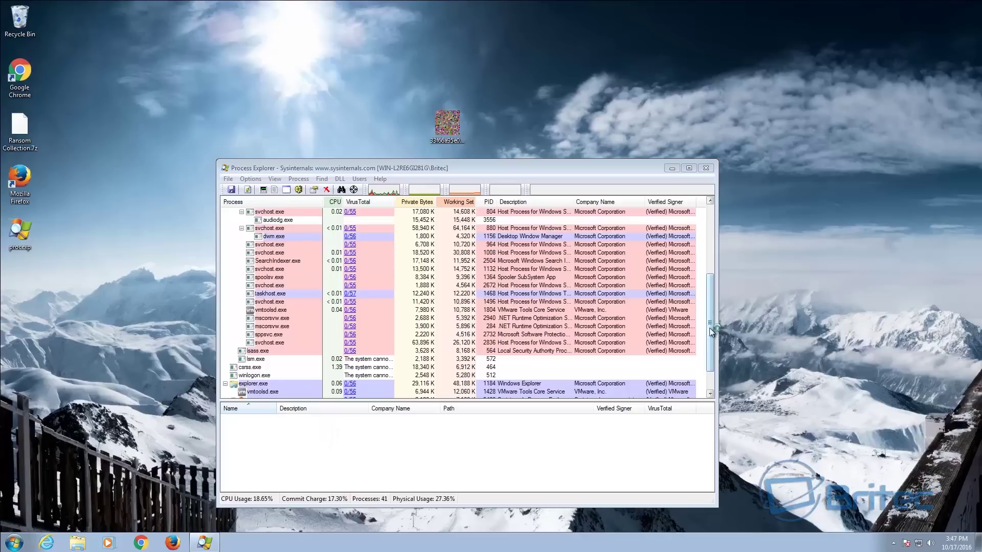
scroll(711, 332, "down", 2)
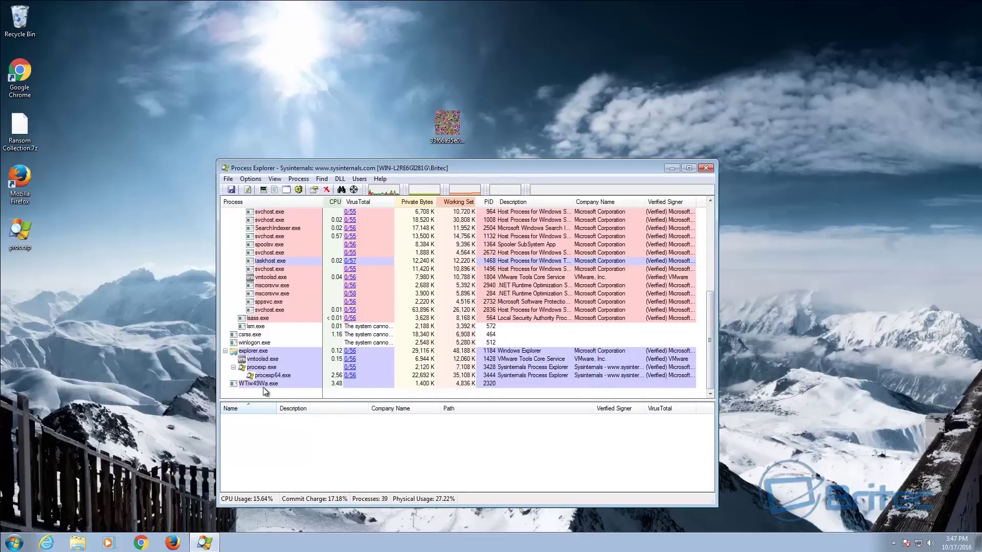
Open the Sample Pictures folder in the Pictures library and arrange it side by side with Process Explorer.
left_click(79, 544)
left_click(520, 189)
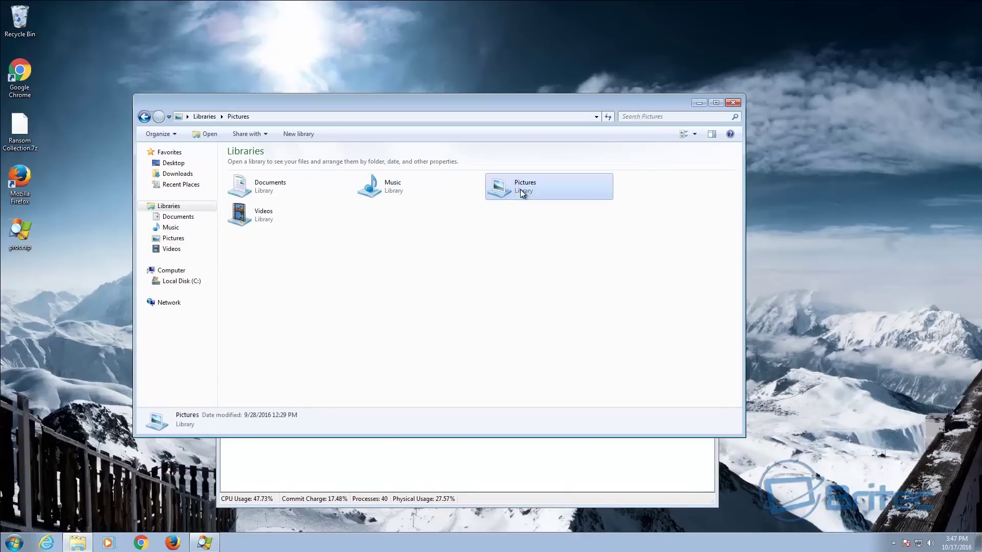
double_click(520, 189)
double_click(236, 203)
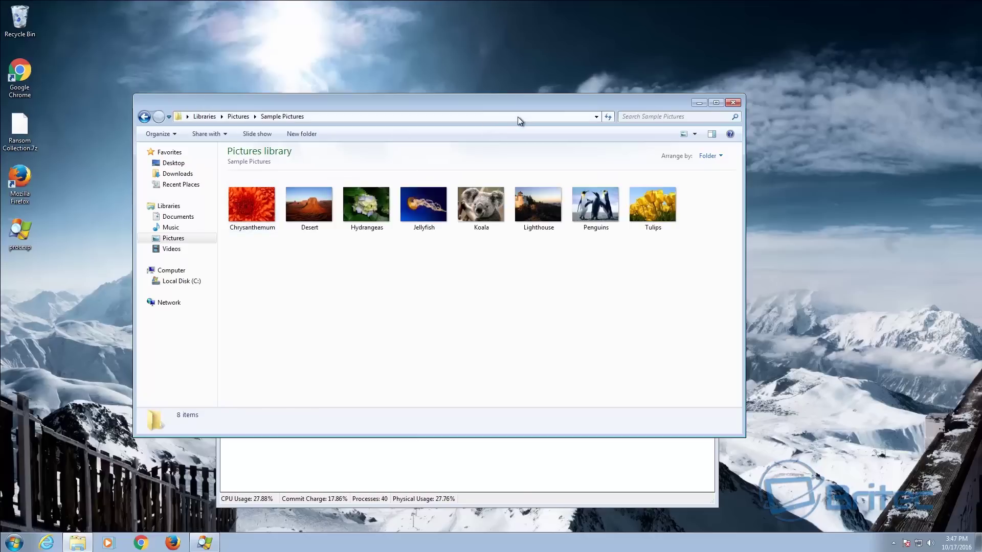
left_click_drag(461, 107, 981, 118)
left_click_drag(426, 168, 1, 153)
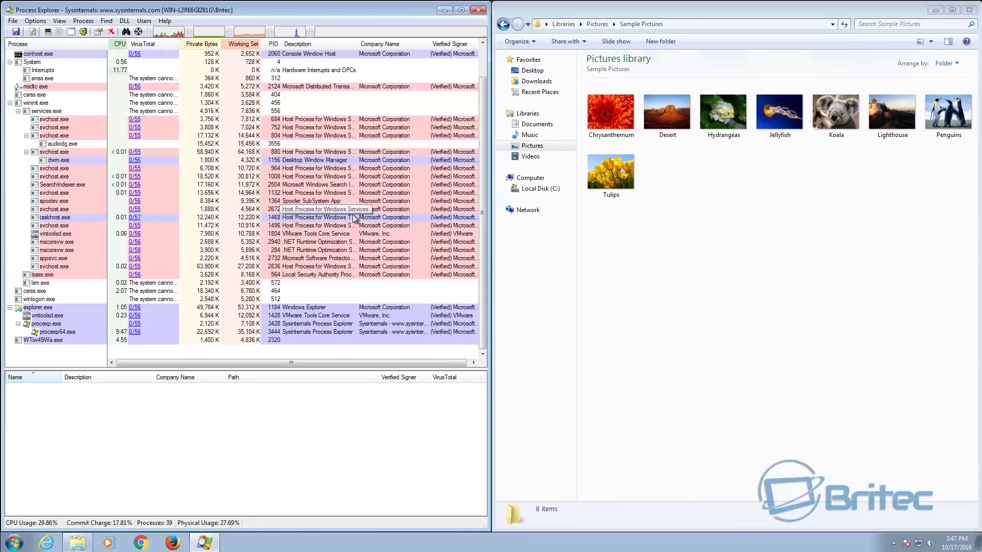
Find the WTiw49Wa.exe process in Task Manager, open its file location, and close both windows after viewing.
left_click(47, 340)
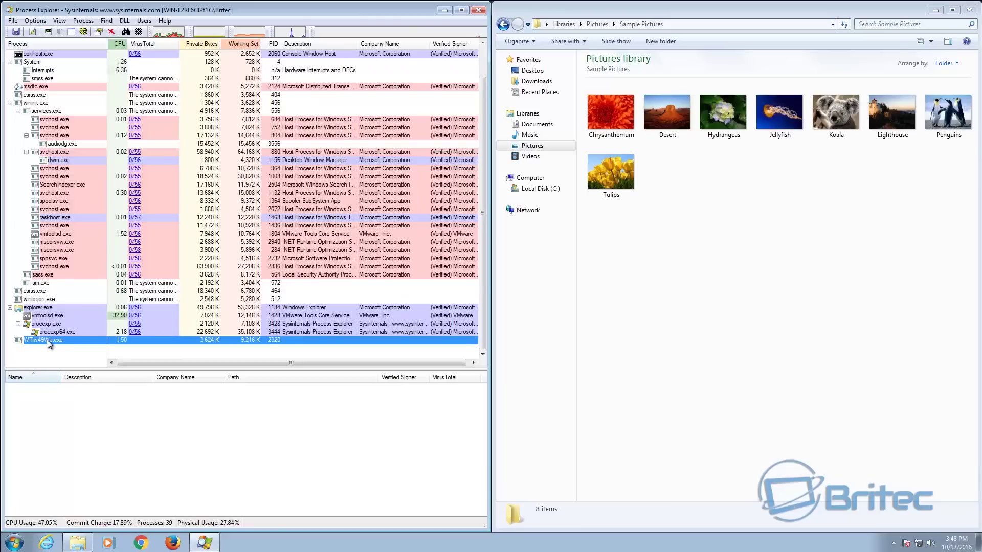
right_click(439, 539)
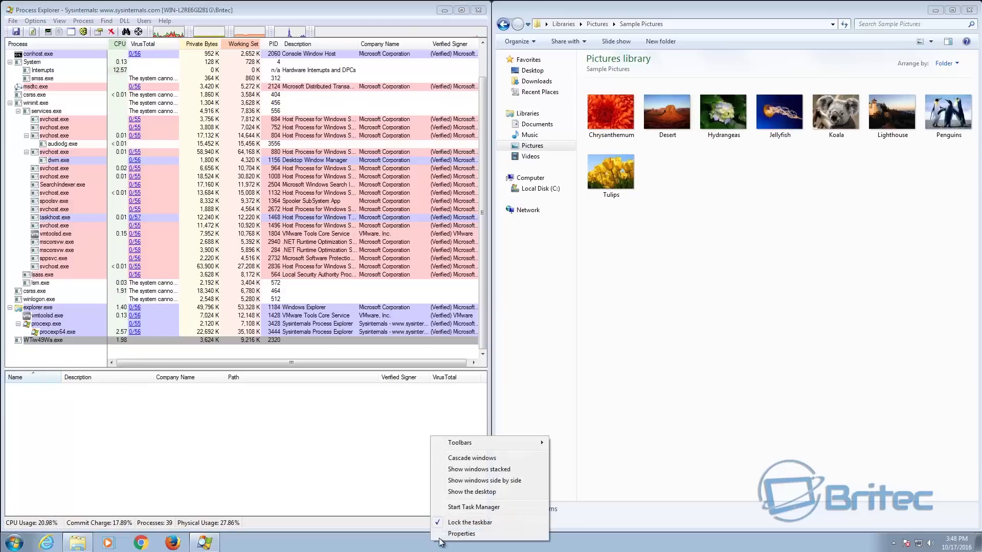
left_click(471, 510)
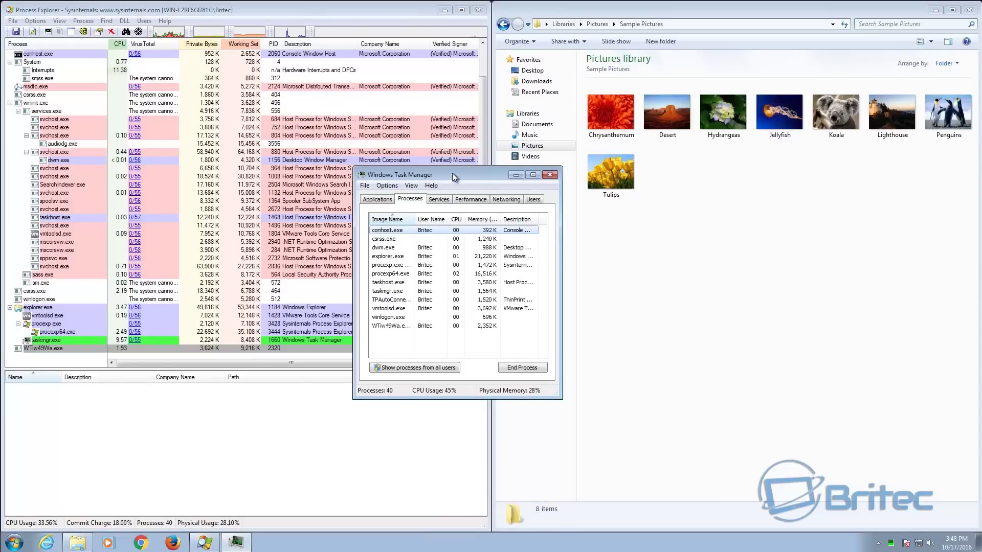
left_click_drag(452, 173, 621, 245)
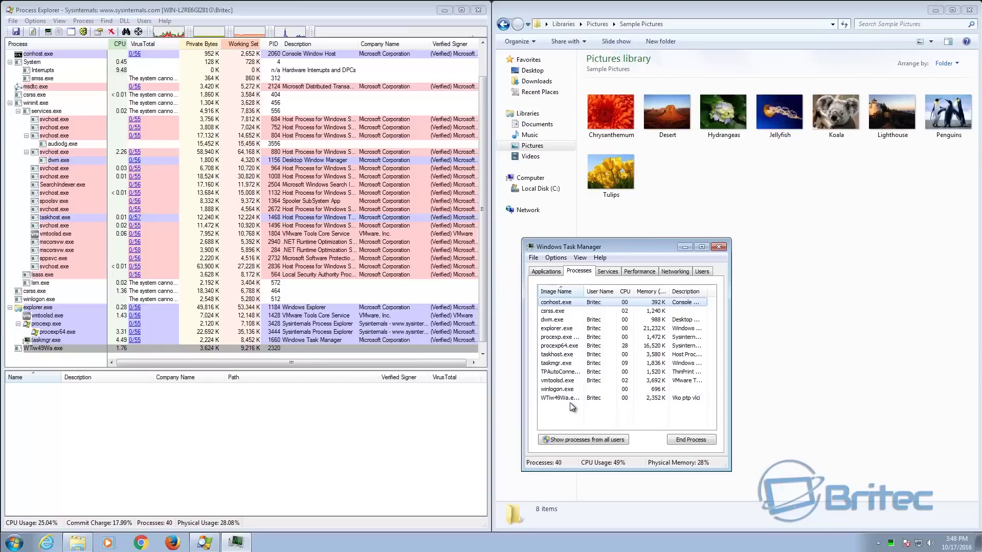
left_click(556, 400)
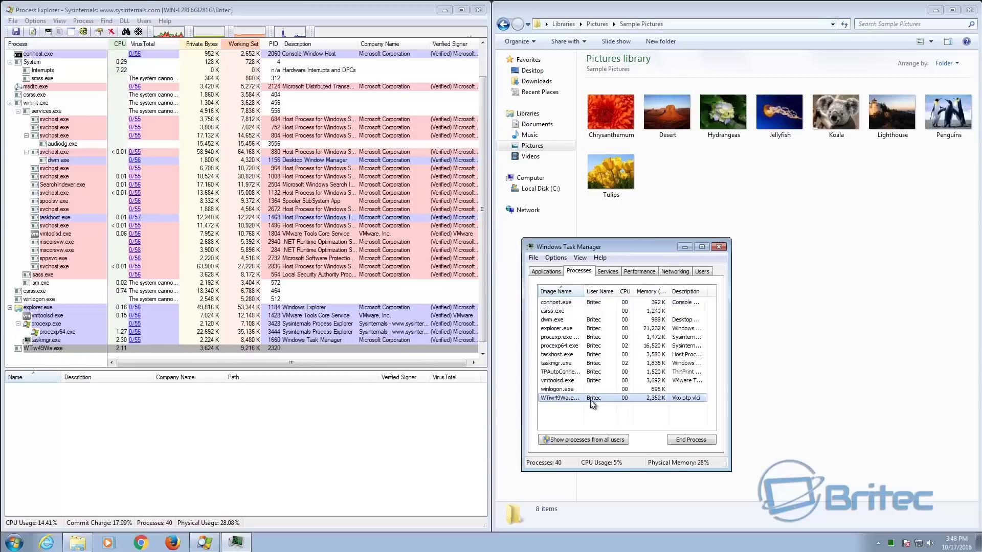
right_click(578, 399)
left_click(606, 406)
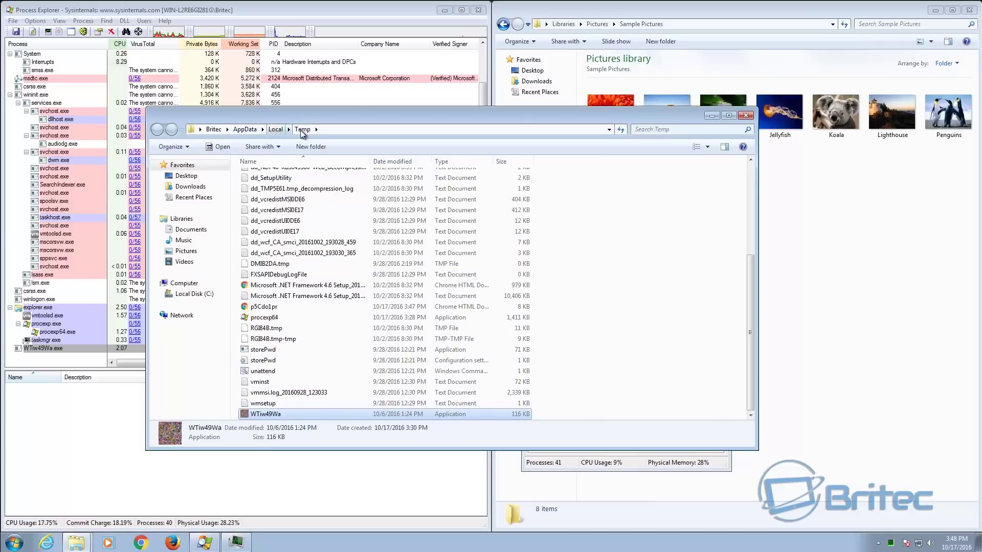
left_click(744, 117)
left_click(719, 246)
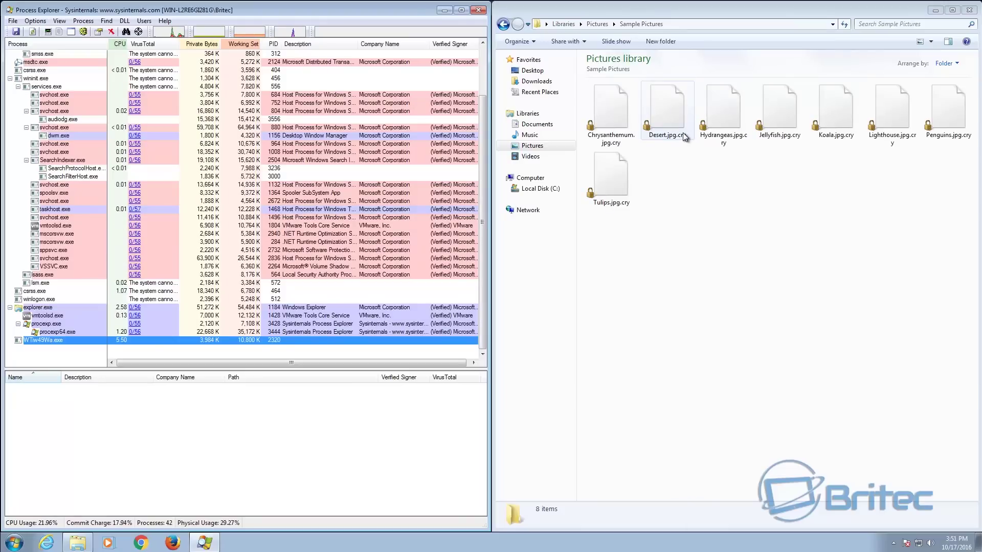
right_click(616, 203)
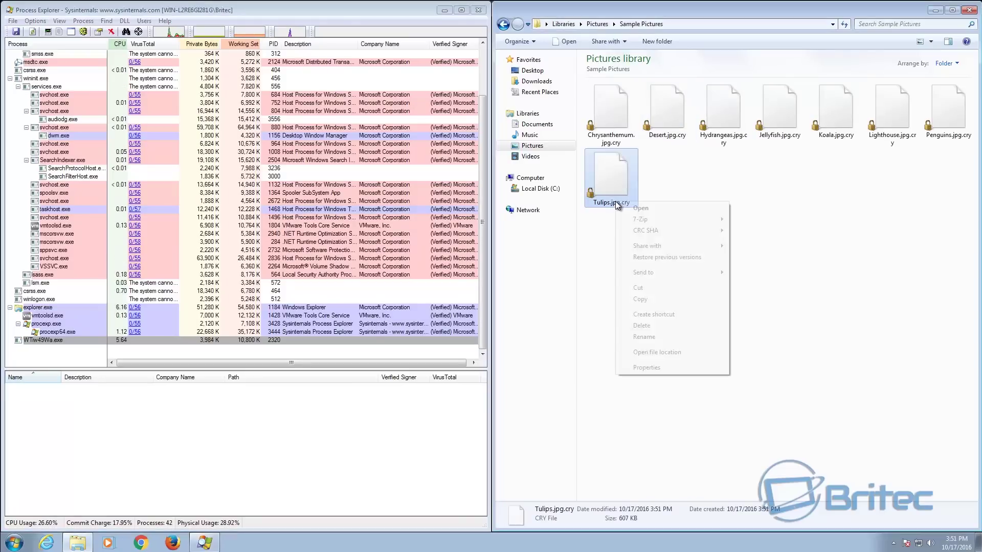
left_click(644, 337)
left_click_drag(633, 203, 623, 206)
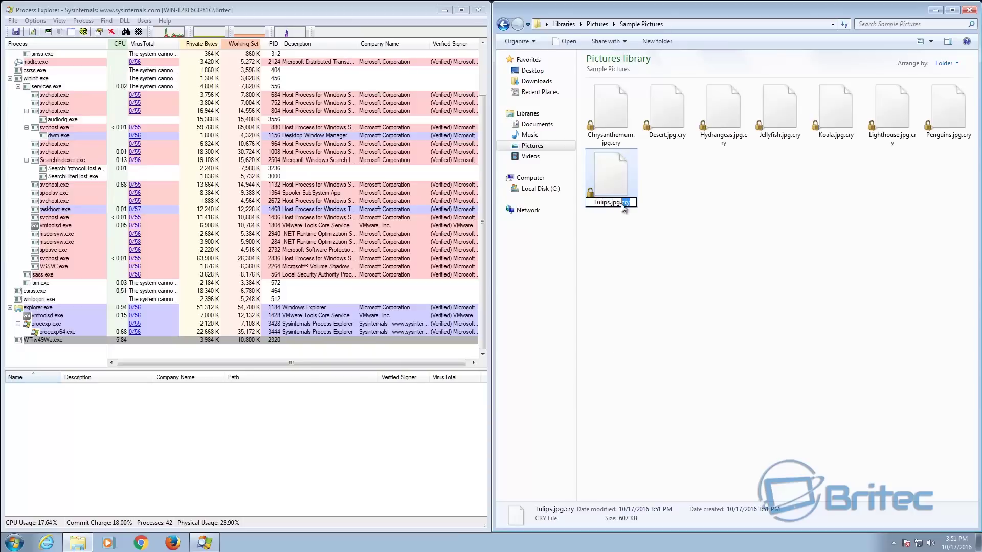
key("Return")
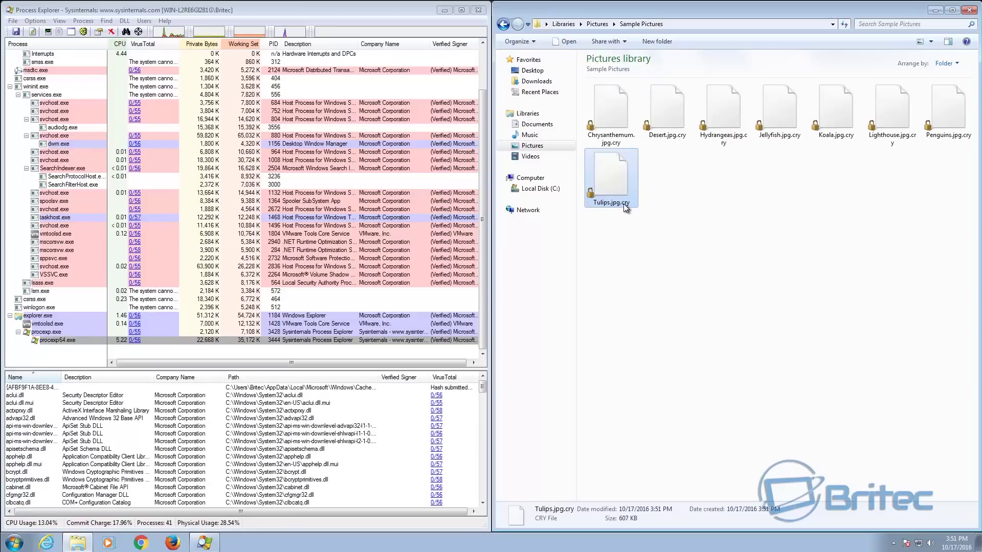
Rename Tulips.jpg.cry to Tulips.jpg, accepting the extension change, and try to view the picture.
right_click(624, 204)
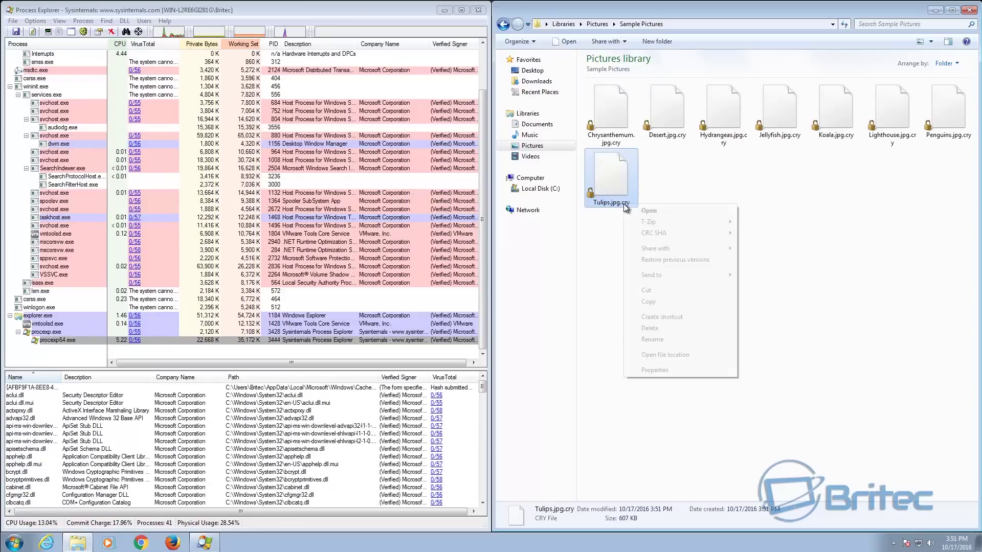
left_click(652, 338)
left_click_drag(633, 203, 621, 205)
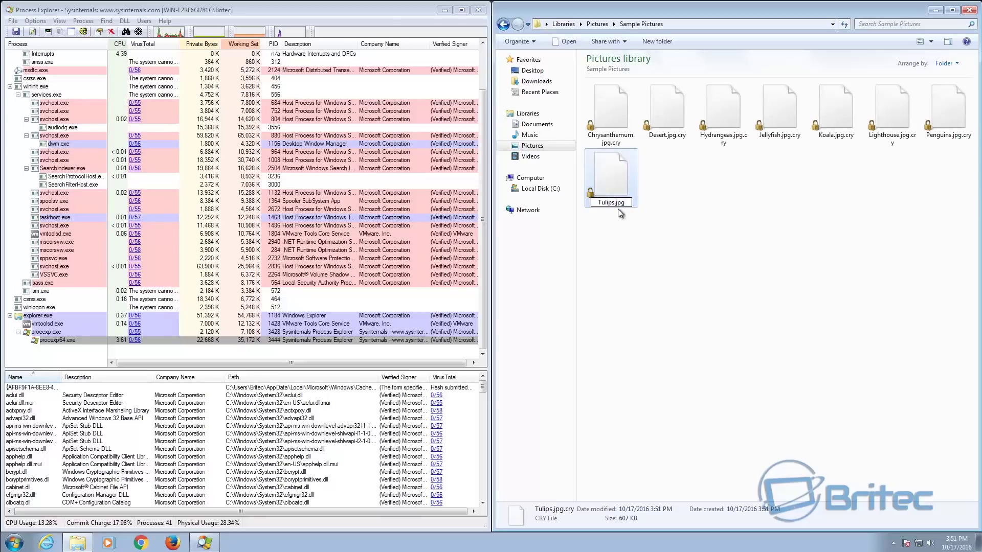
left_click(620, 231)
left_click(535, 277)
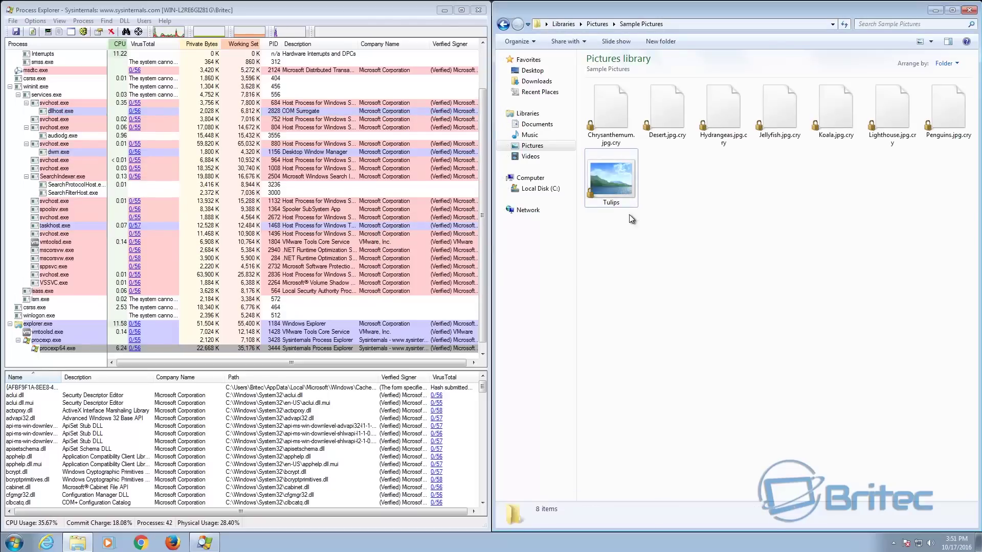
double_click(611, 180)
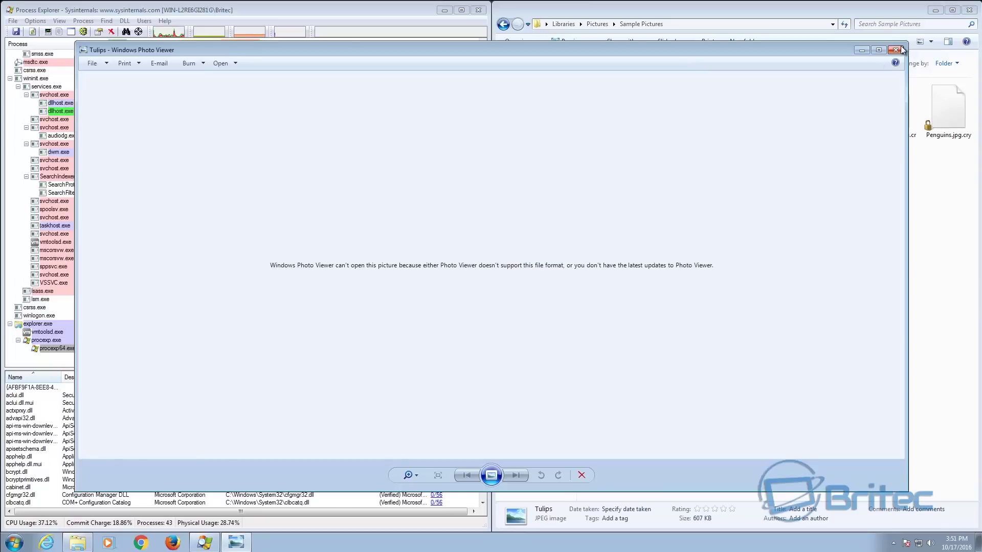
left_click(895, 49)
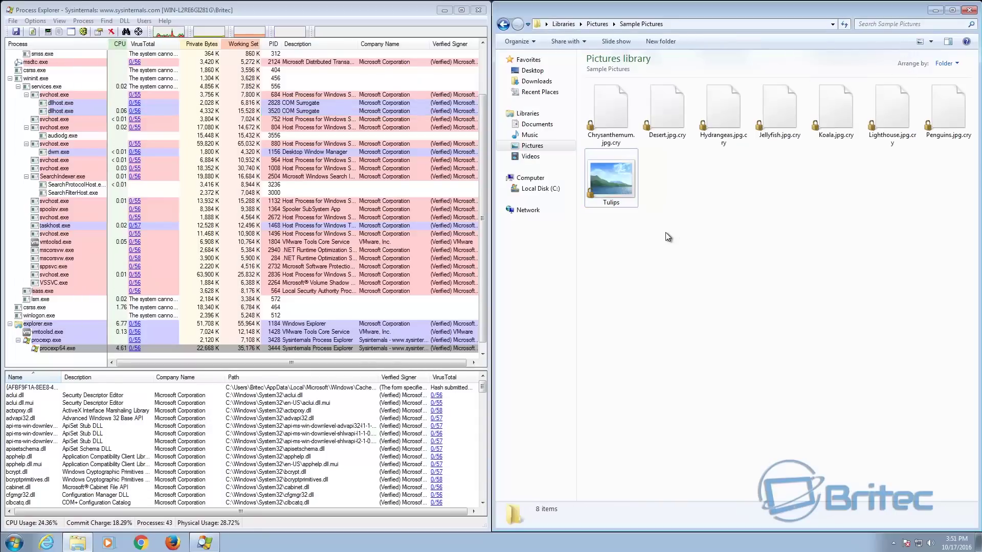
Close Process Explorer and the pictures folder, and open the !Recovery HTML ransom note from the desktop in a maximized window.
left_click(478, 11)
left_click(969, 9)
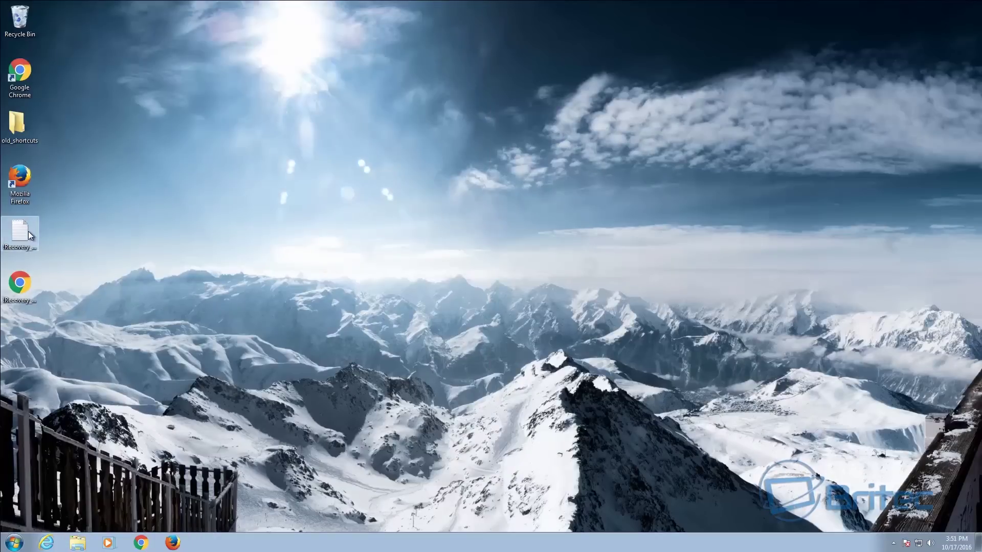
double_click(19, 286)
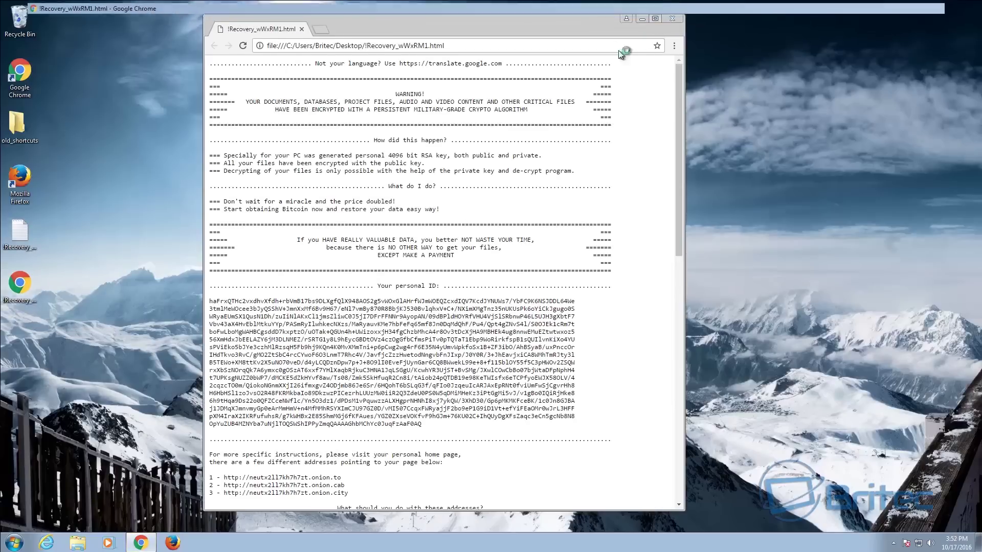
left_click(655, 19)
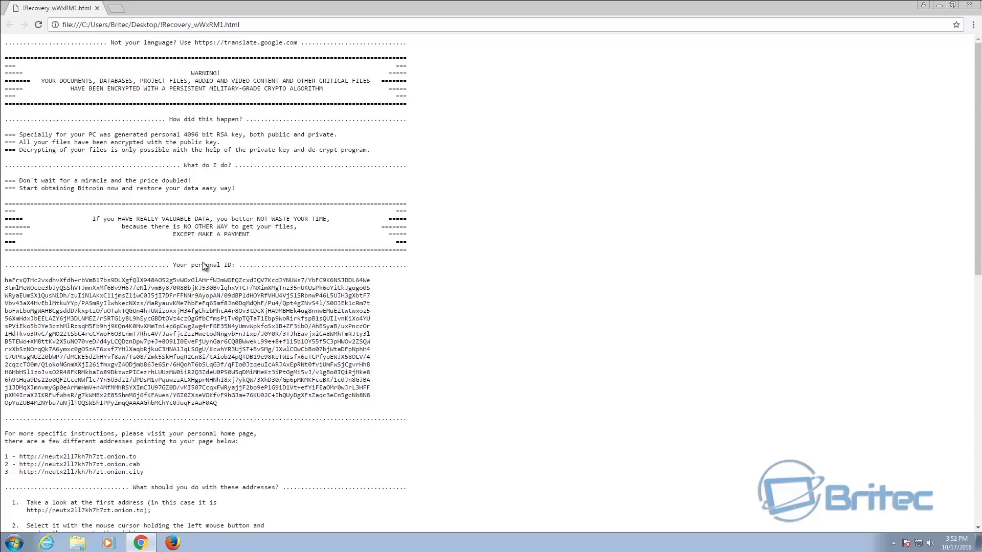
Highlight the whole personal ID block in the ransom note.
left_click_drag(218, 404, 6, 281)
left_click(97, 299)
left_click_drag(226, 404, 6, 280)
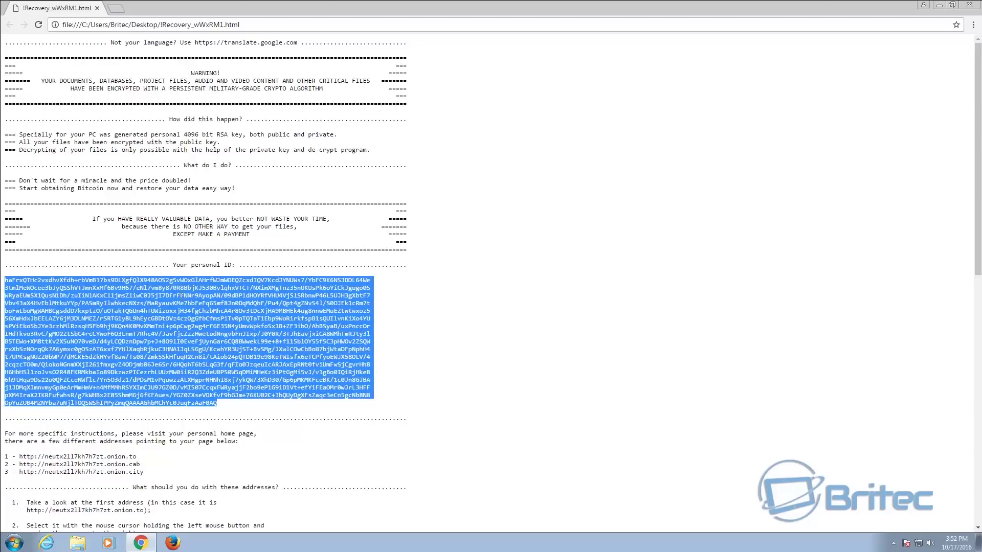
Read the ransom note's site addresses and instructions, highlighting the passage about short-term sites and antivirus companies.
scroll(188, 364, "down", 4)
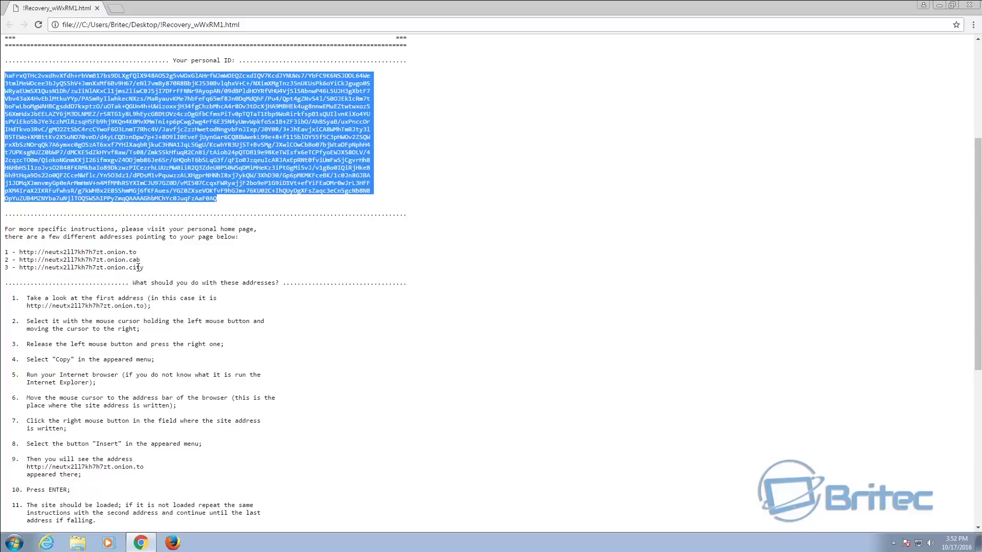
left_click(140, 267)
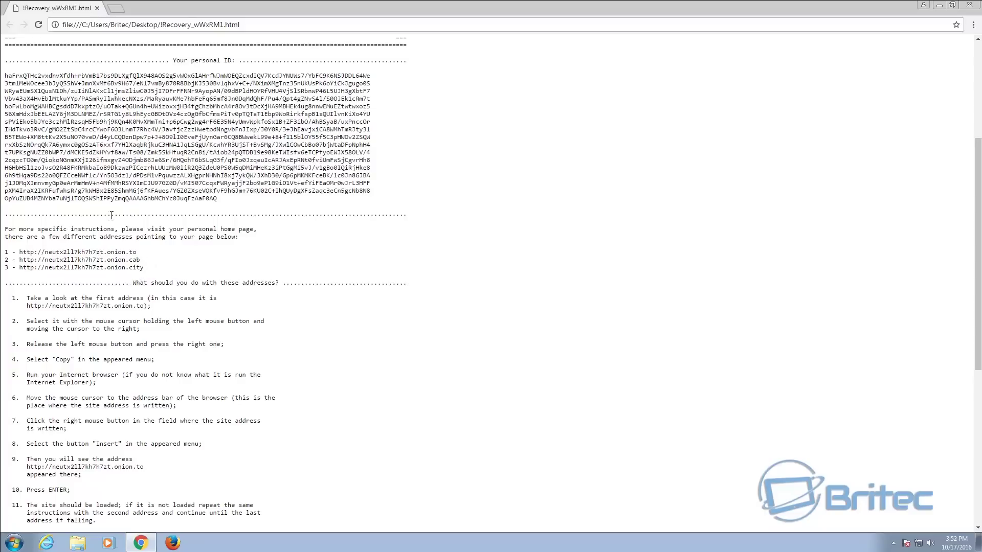
scroll(188, 376, "down", 6)
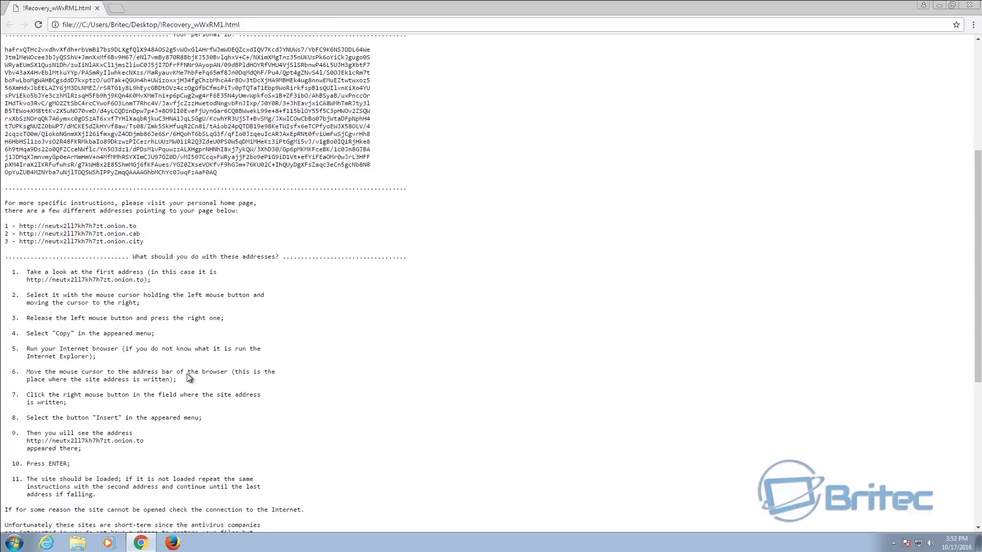
scroll(187, 412, "down", 1)
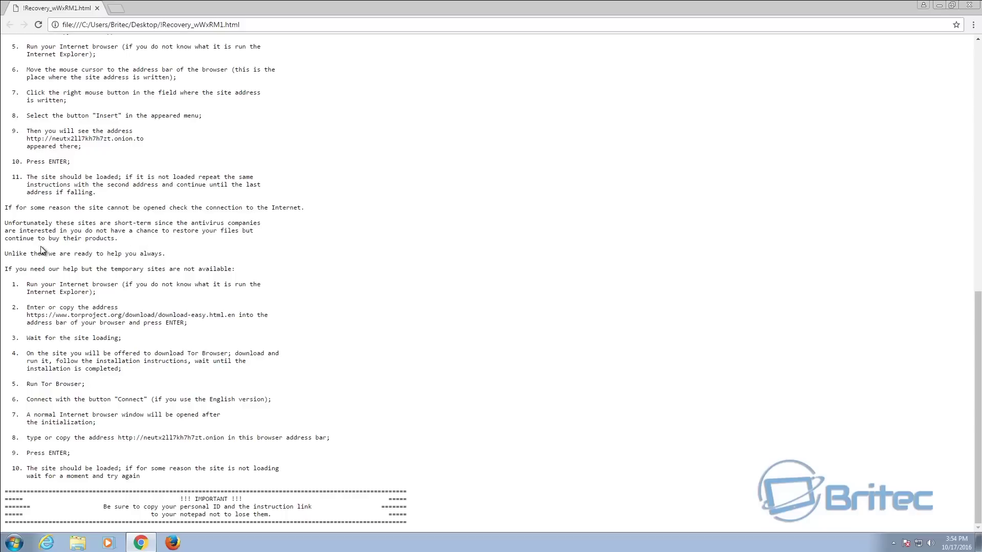
left_click_drag(119, 239, 2, 224)
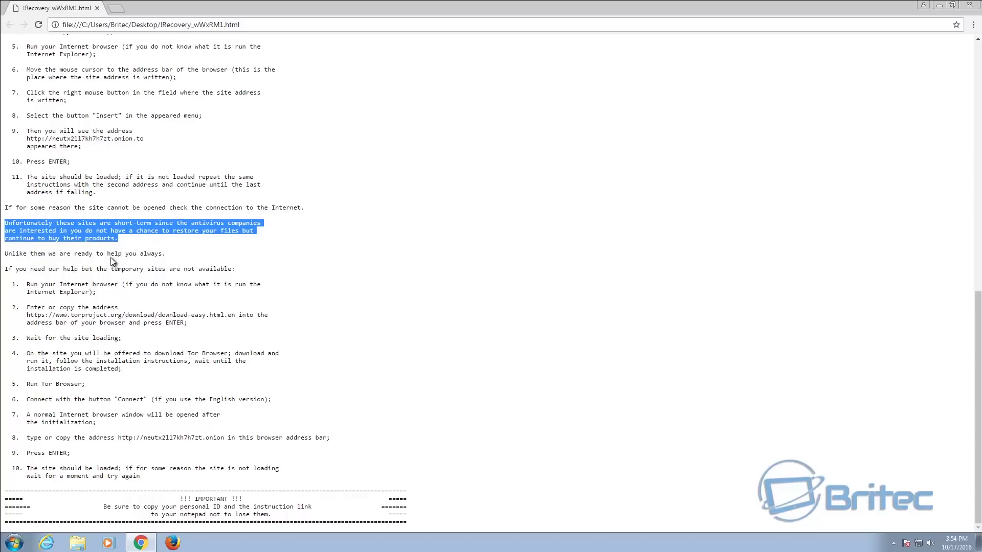
left_click_drag(168, 255, 2, 208)
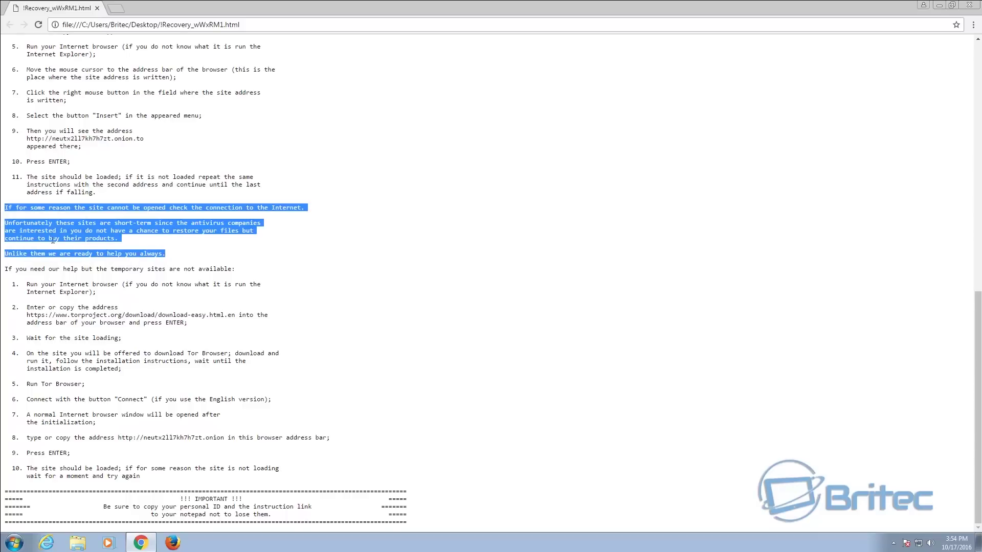
left_click(122, 254)
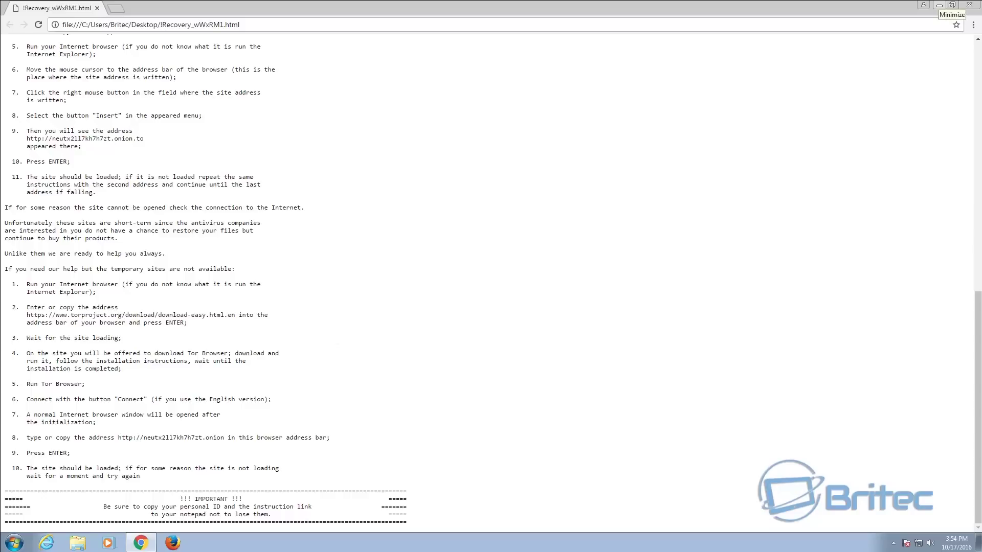
scroll(133, 445, "up", 3)
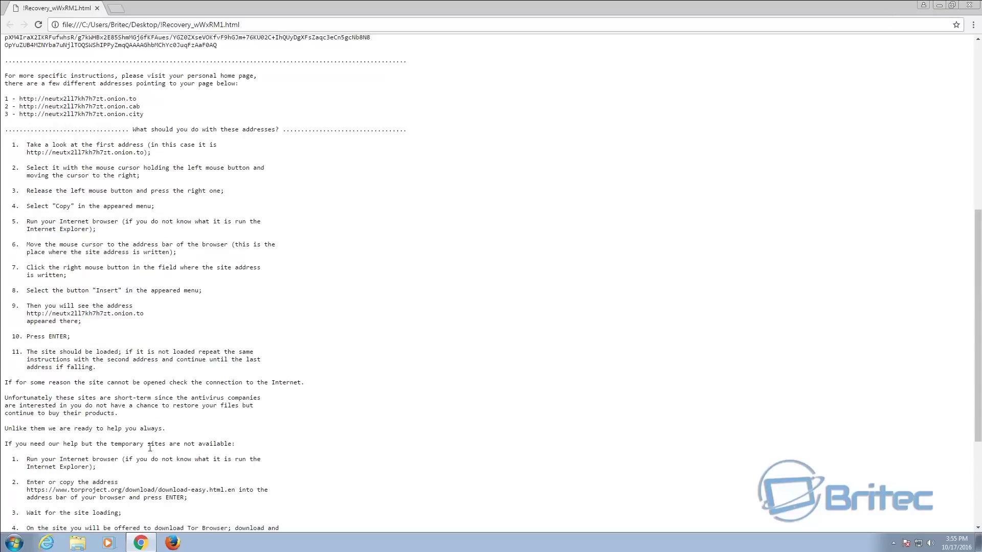
left_click_drag(213, 489, 28, 491)
right_click(38, 490)
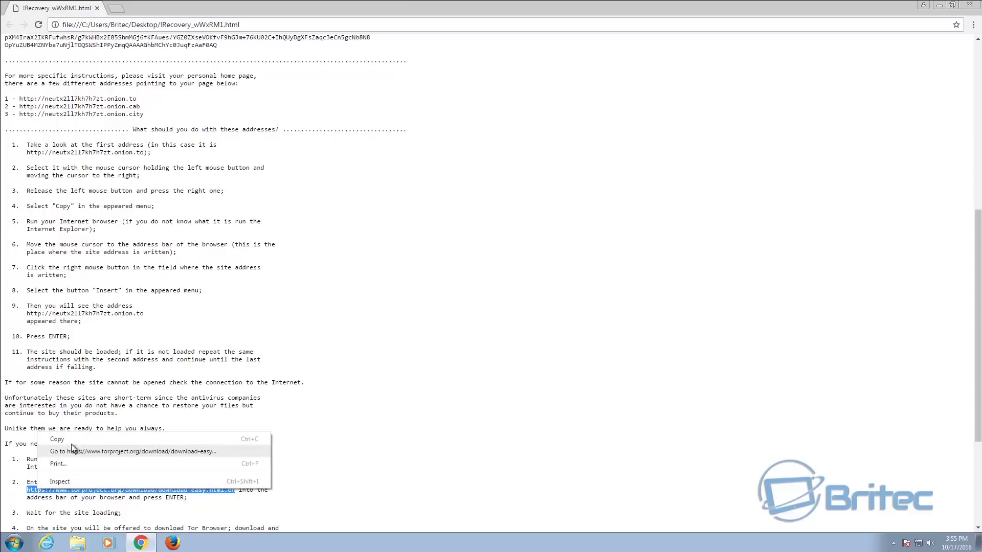
left_click(71, 438)
right_click(94, 492)
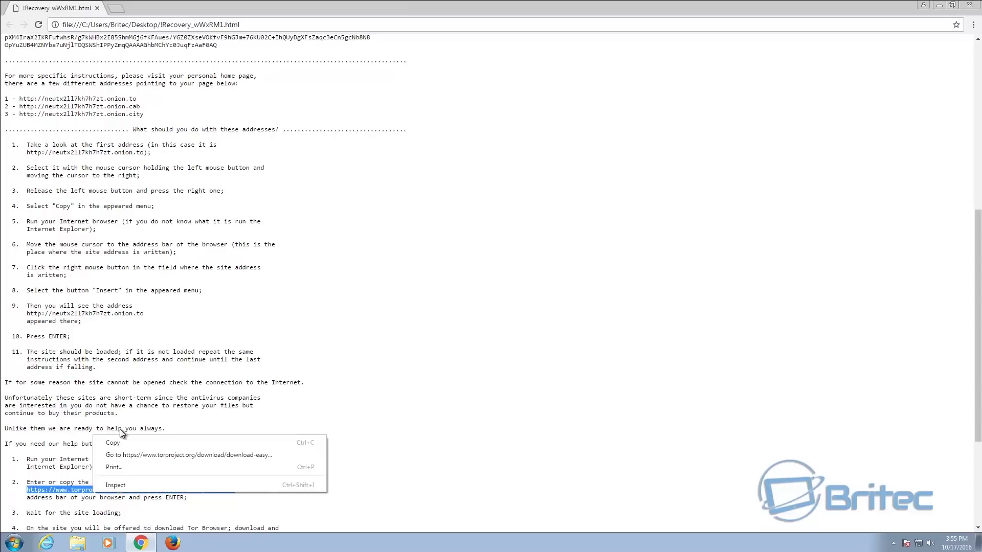
left_click(118, 453)
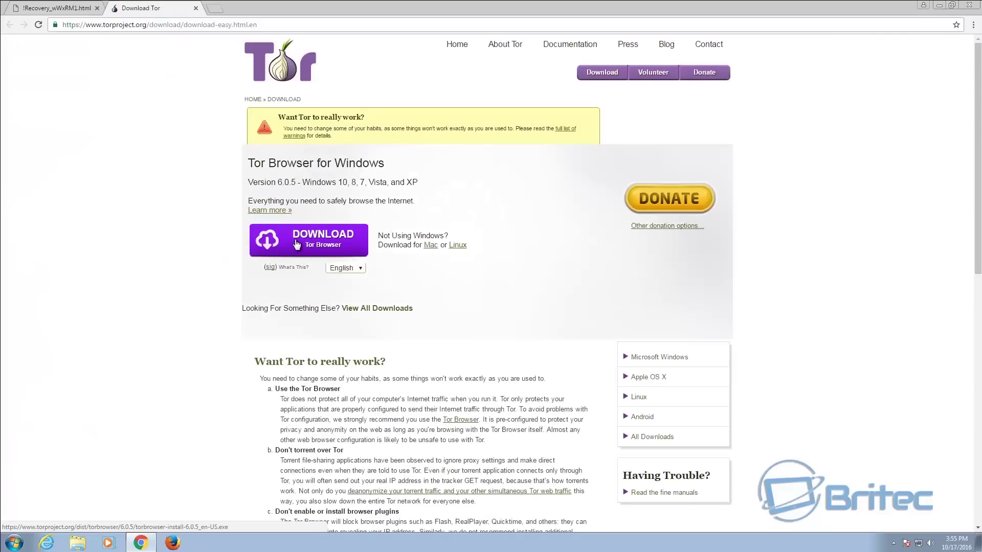
Download Tor Browser for Windows and install it in English, finishing with Run Tor Browser and the Start Menu and Desktop shortcuts enabled.
left_click(295, 241)
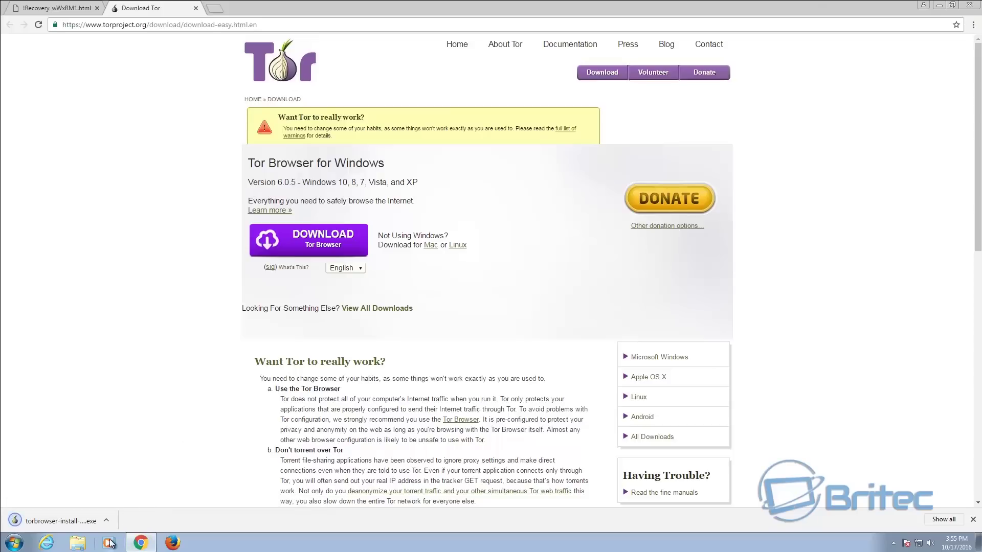
left_click(52, 524)
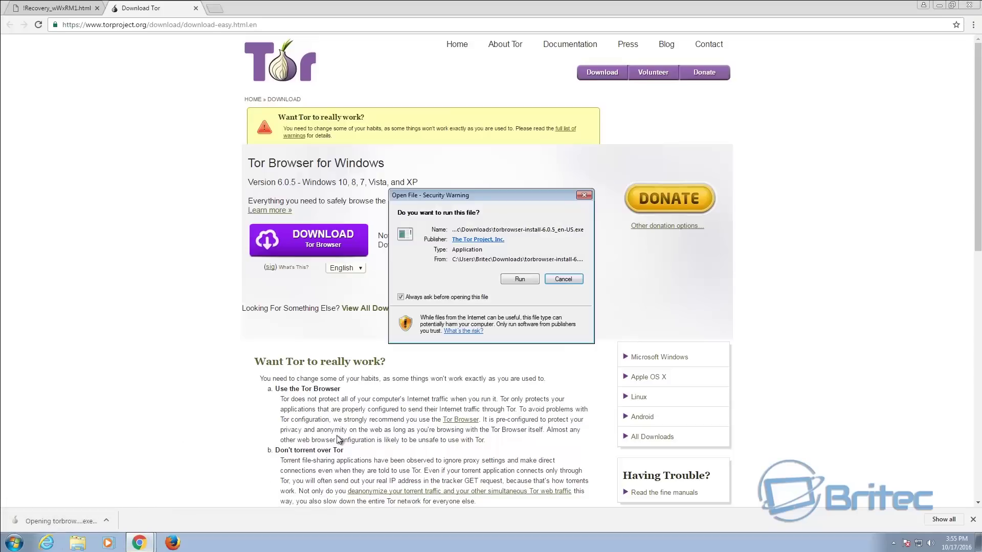
left_click(517, 278)
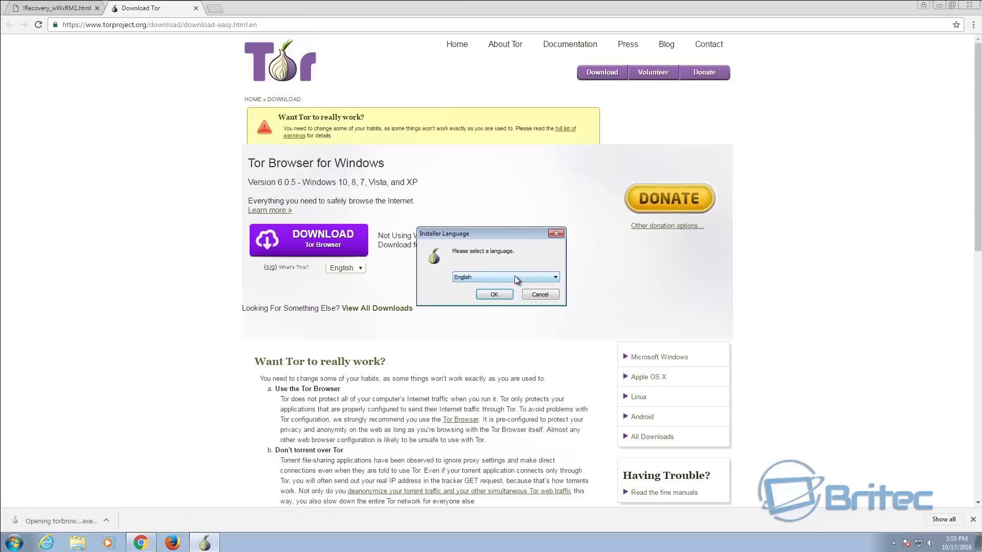
left_click(494, 295)
left_click(549, 353)
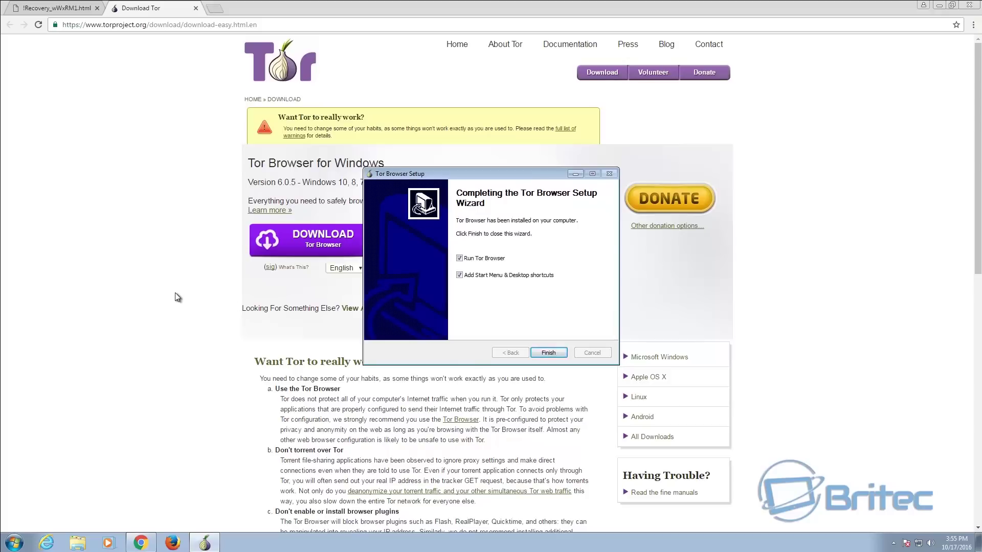
left_click(549, 352)
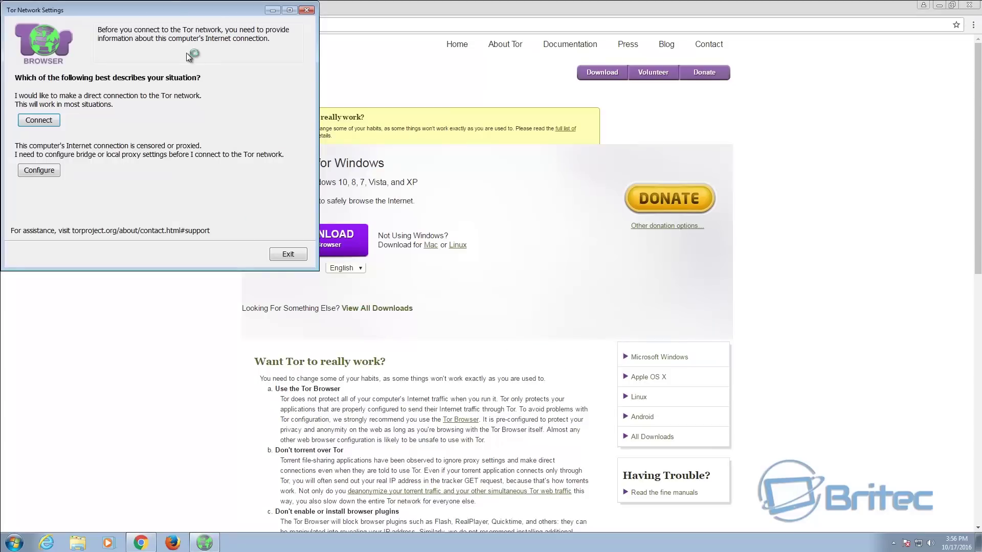
Connect Tor Browser directly to the Tor network, close the Chrome window, and move Tor Browser clear of the desktop icons.
left_click_drag(164, 11, 479, 161)
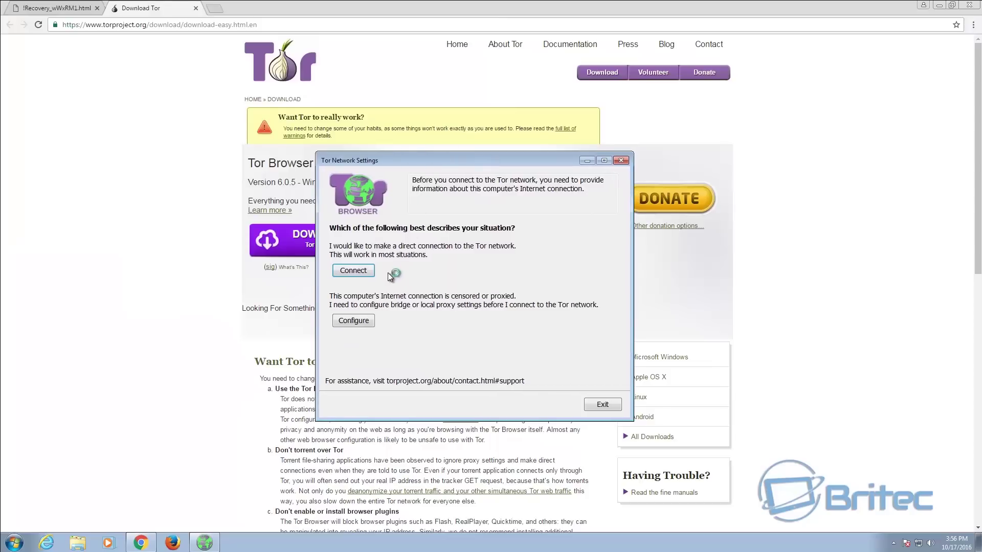
left_click(360, 275)
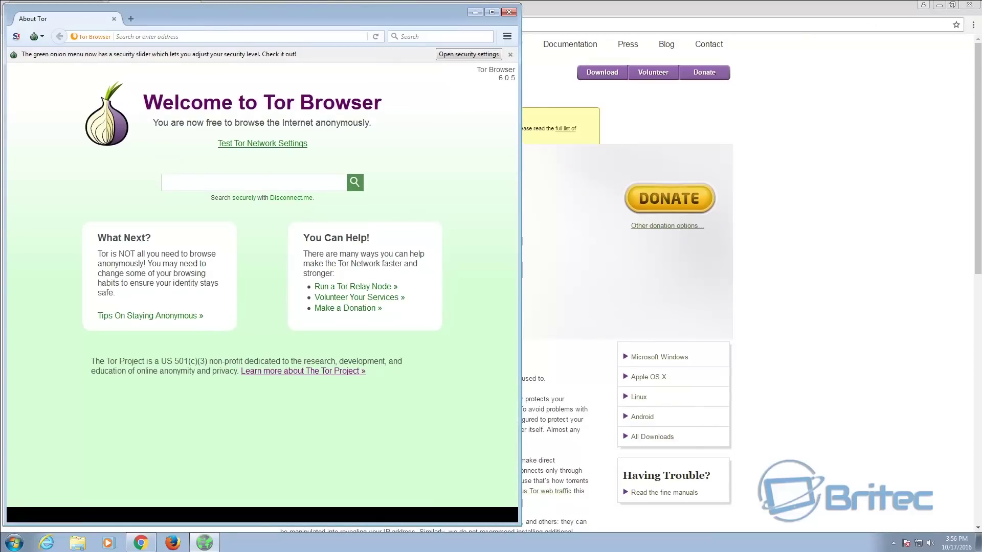
left_click(972, 9)
left_click_drag(224, 17, 461, 31)
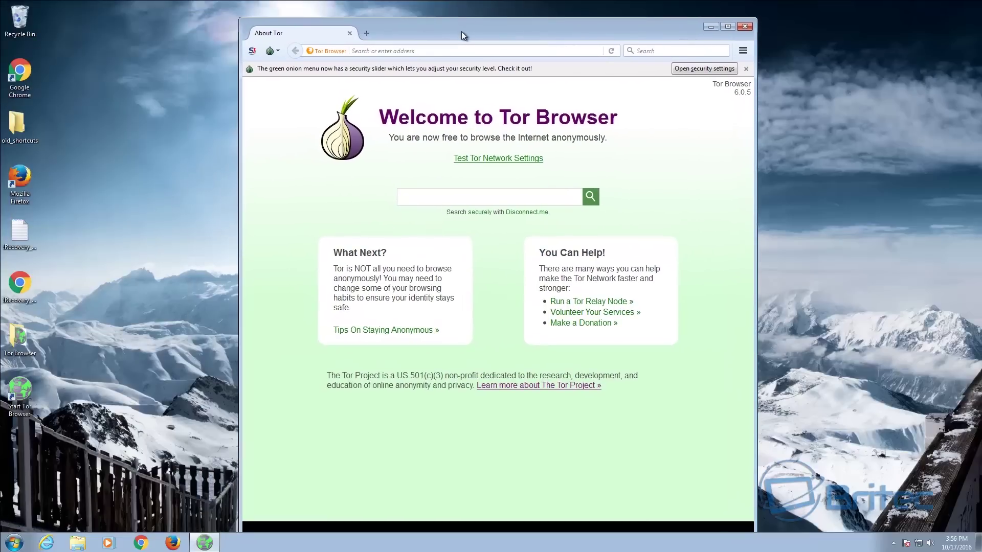
Run the Tor network settings test and inspect the Tor circuit used for the site.
left_click(487, 161)
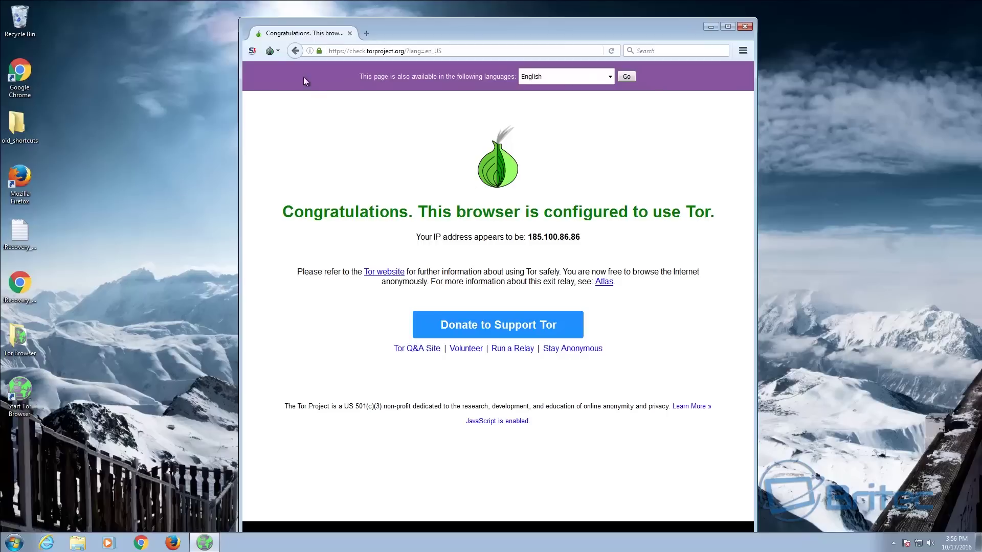
left_click(276, 51)
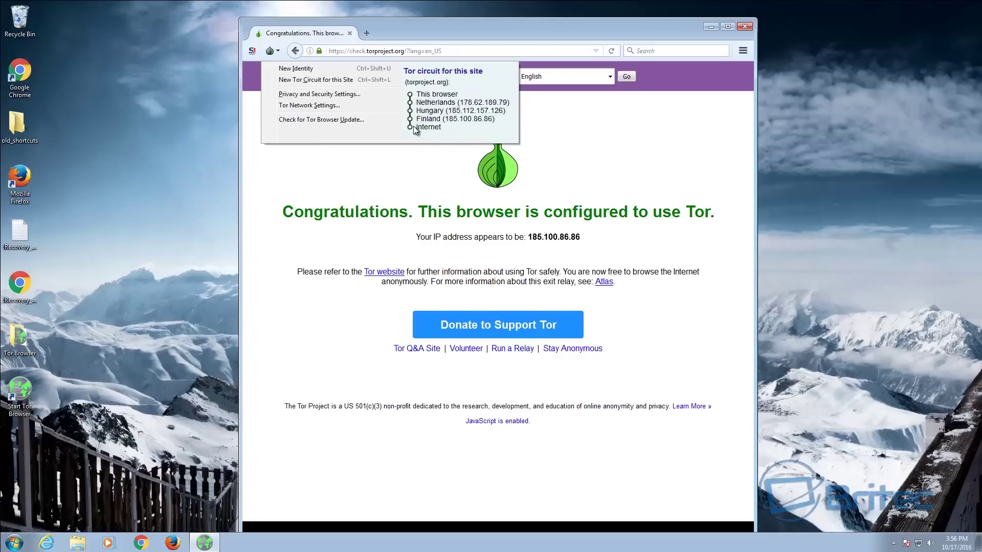
left_click(419, 152)
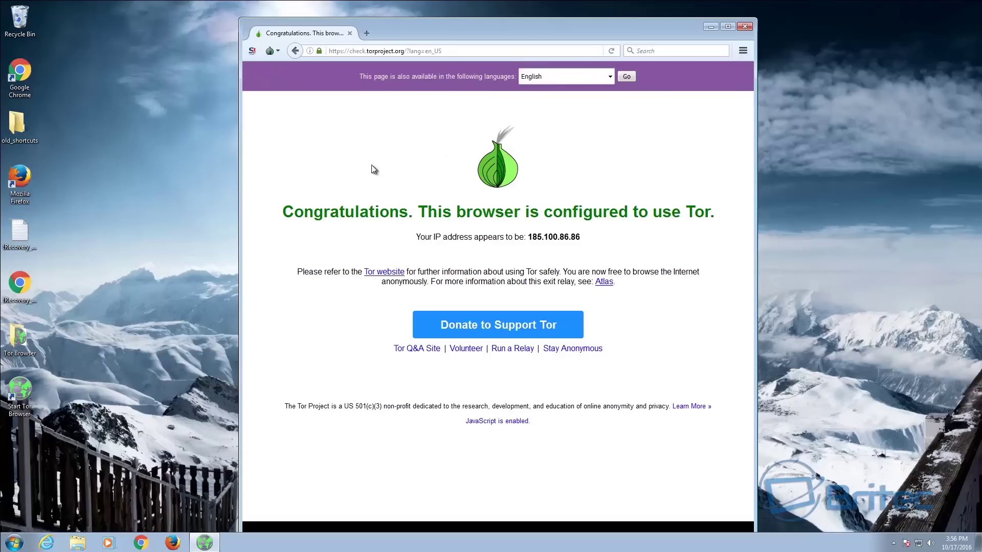
Reopen the !Recovery HTML ransom note from the desktop and copy the second home page address, ending in .onion.cab.
double_click(17, 281)
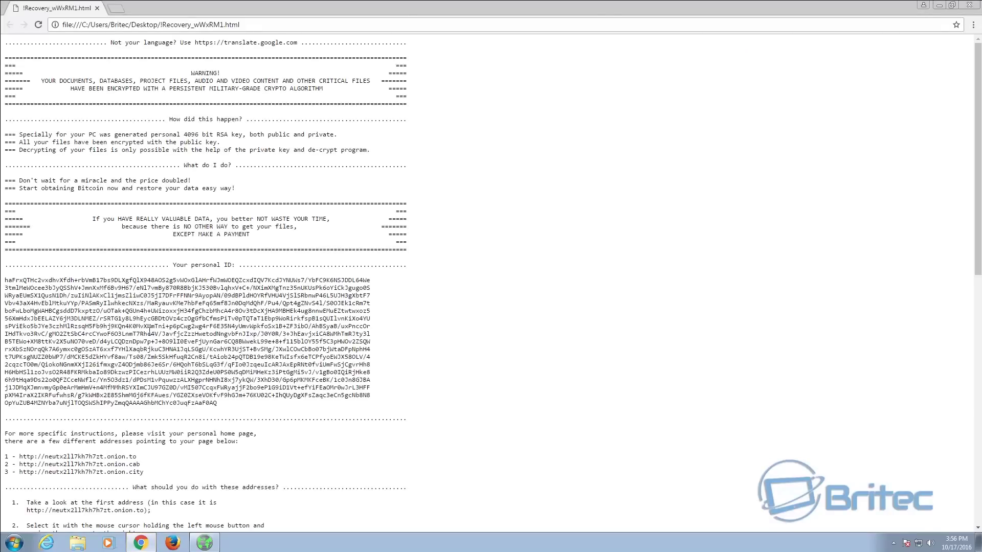
scroll(148, 414, "down", 1)
left_click_drag(140, 413, 20, 408)
right_click(25, 410)
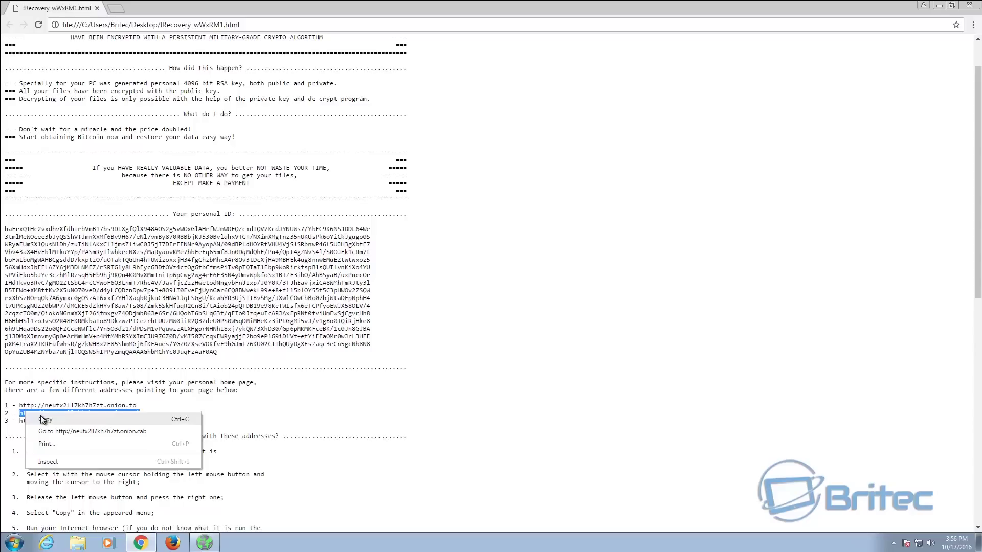
left_click(103, 419)
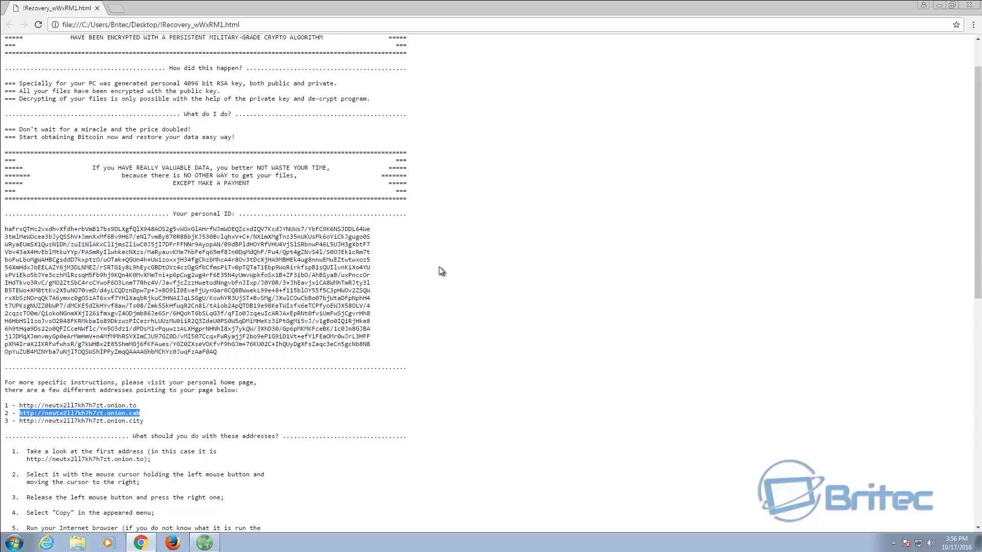
Minimize the ransom note and load the copied .onion.cab address in Tor Browser.
left_click(934, 7)
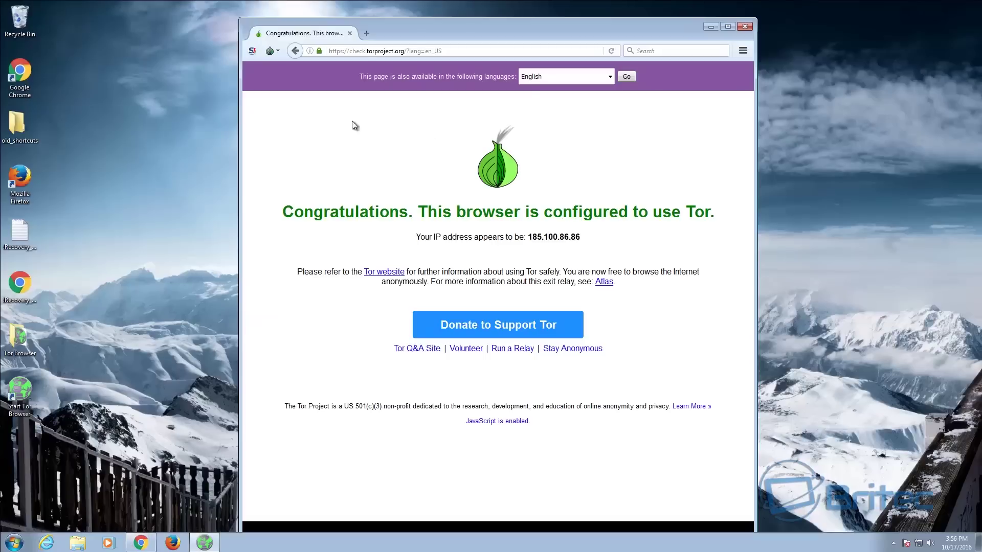
right_click(369, 50)
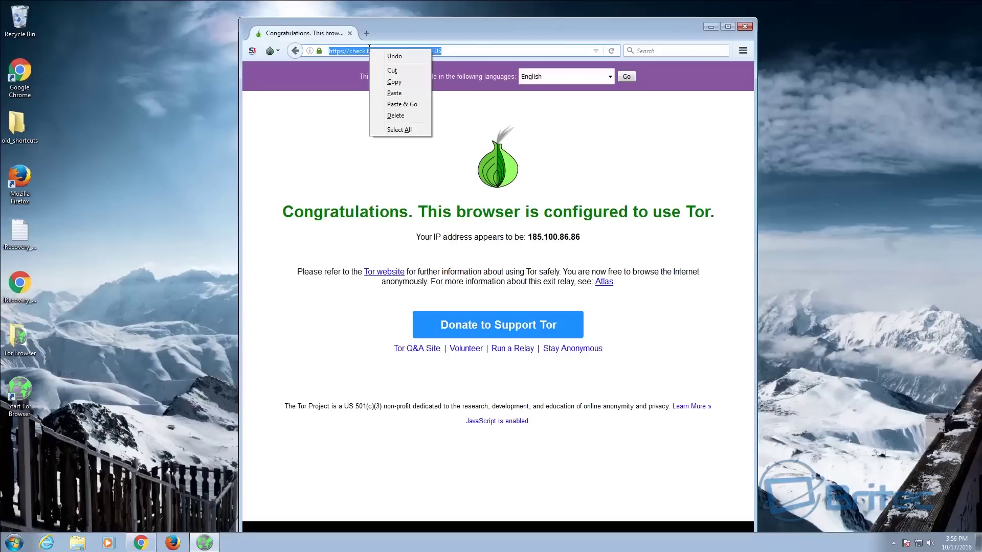
left_click(394, 93)
key("Return")
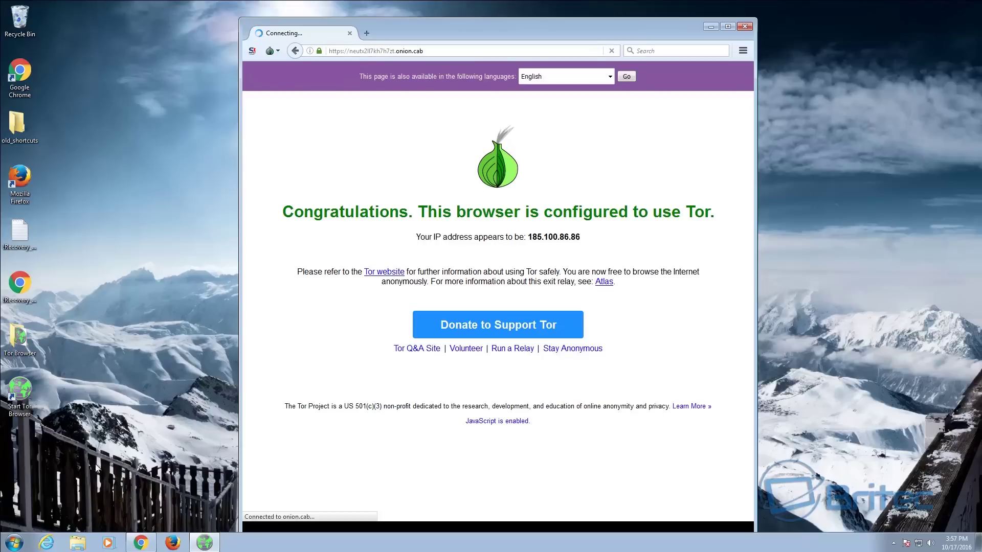
Open the !Recovery HTML ransom note again and copy the third home page address, ending in .onion.city.
double_click(20, 284)
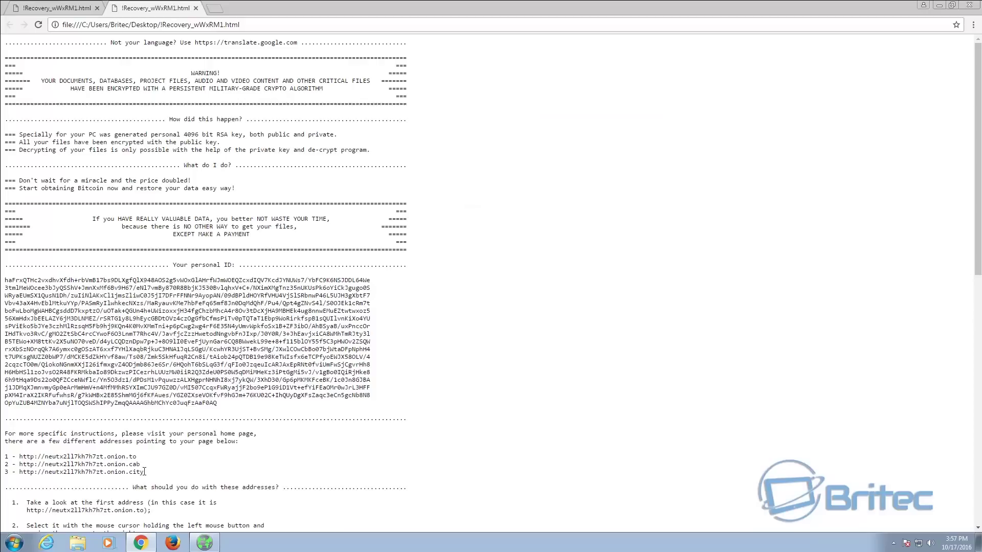
left_click_drag(144, 472, 20, 473)
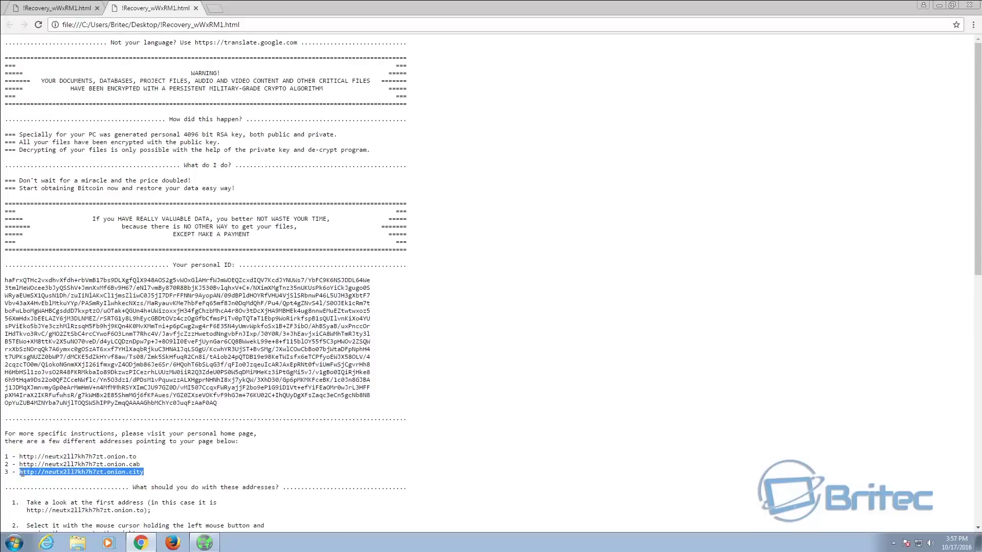
right_click(22, 474)
left_click(32, 480)
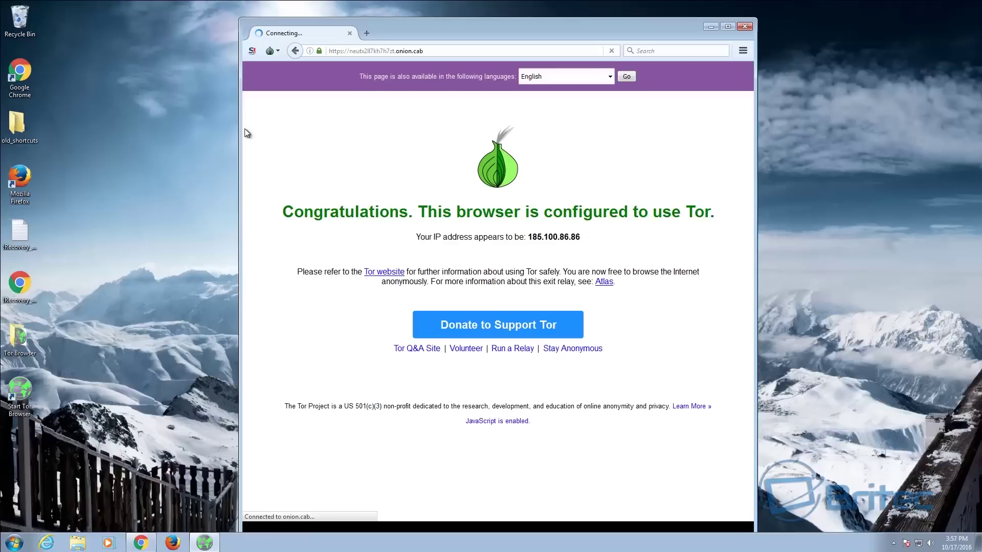
Try to load the copied .onion.city address in Tor Browser in place of the .onion.cab page.
left_click(358, 51)
right_click(359, 51)
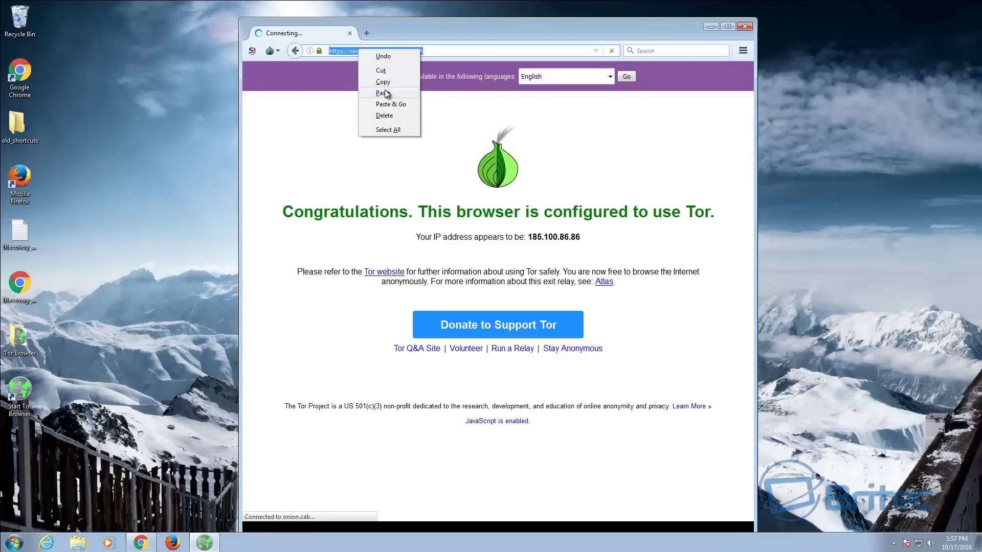
left_click(385, 93)
key("Return")
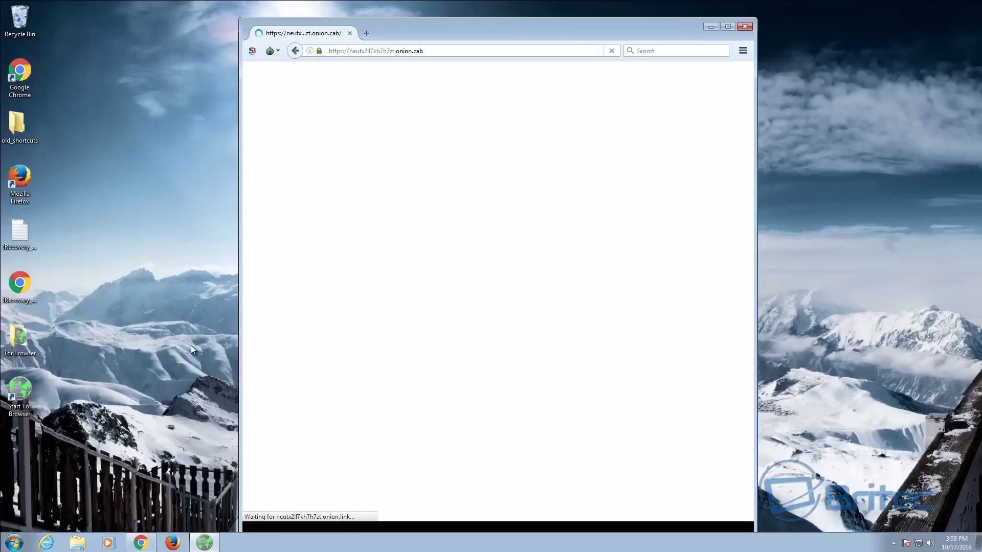
Return to the ransom note and examine the personal ID block, highlighting all of it and clearing the selection.
left_click(172, 486)
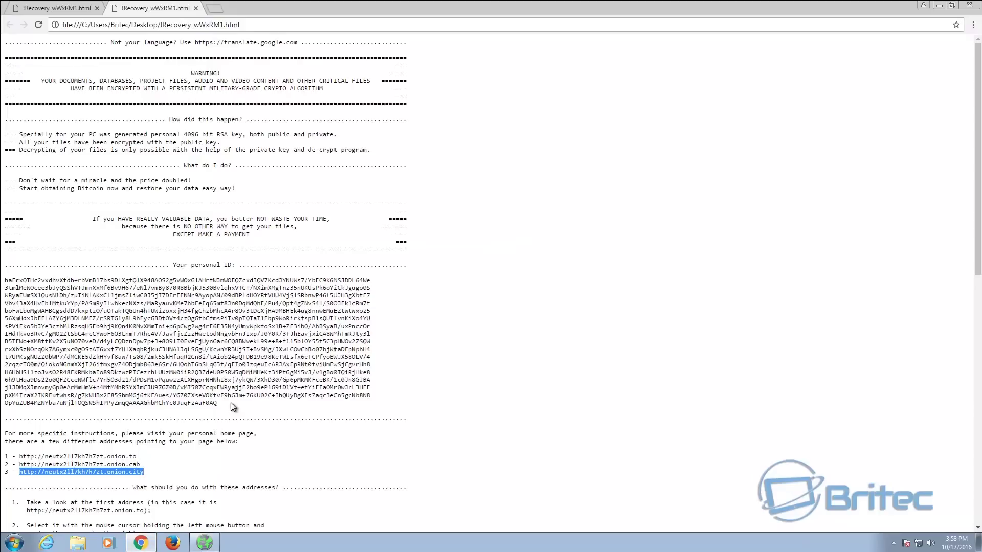
left_click(216, 404)
left_click_drag(215, 403, 2, 279)
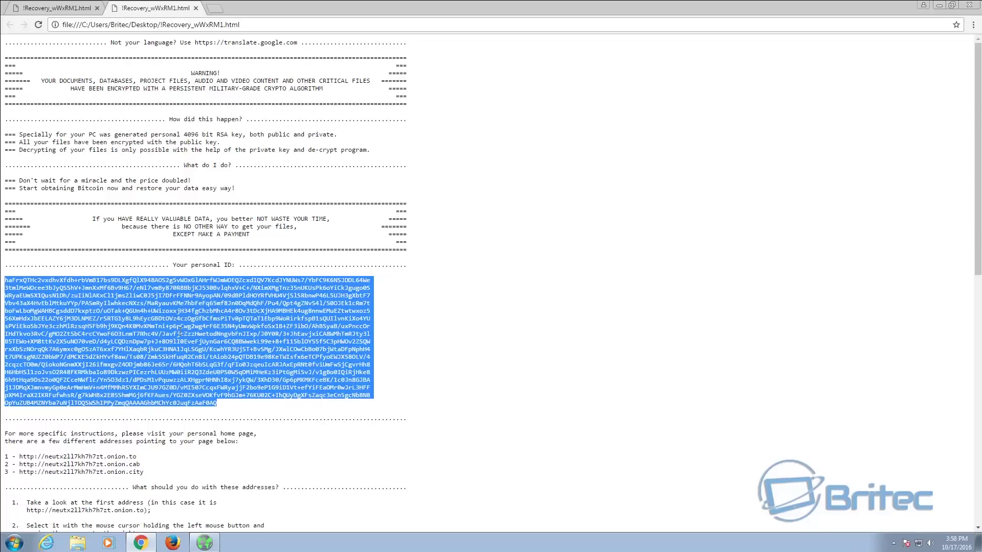
left_click(192, 341)
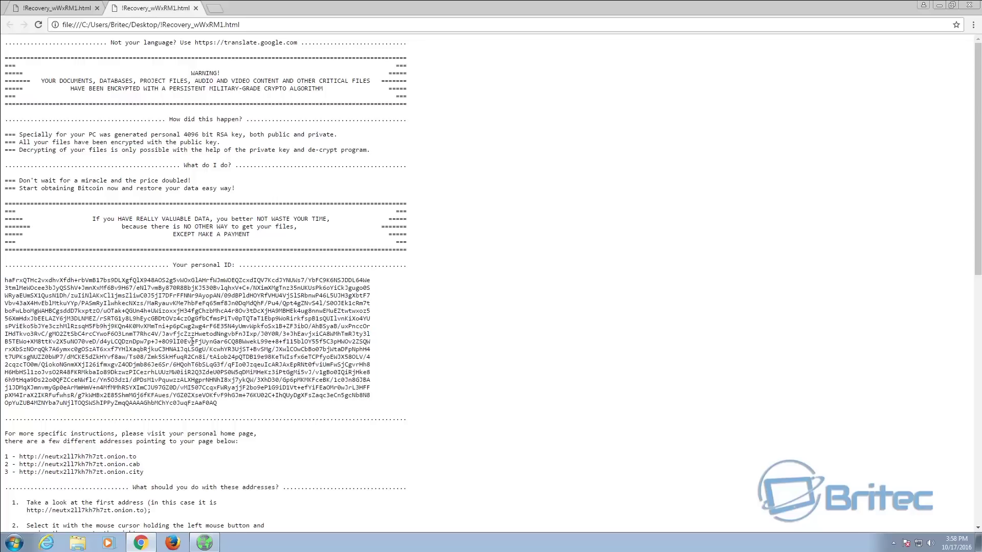
left_click_drag(217, 403, 1, 279)
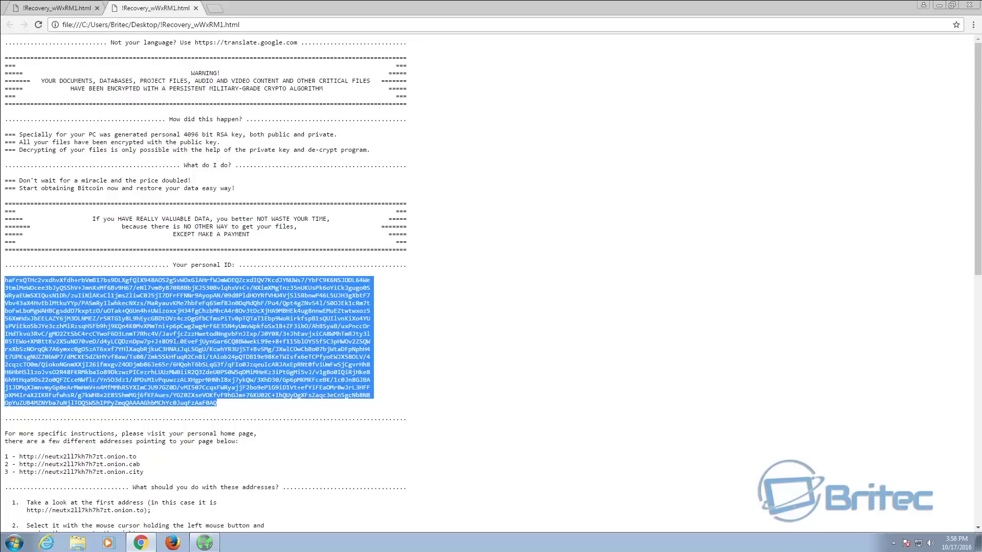
left_click(155, 334)
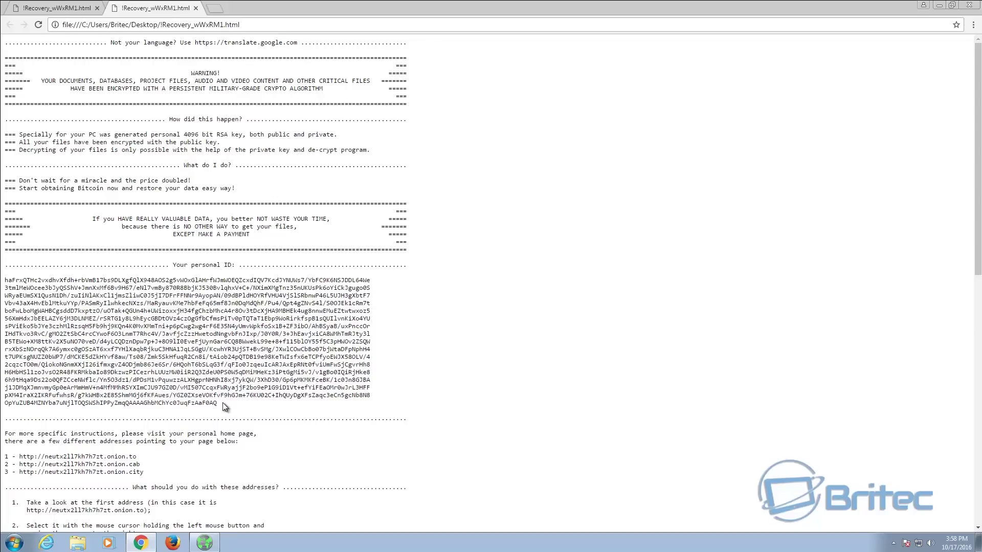
left_click_drag(220, 404, 2, 281)
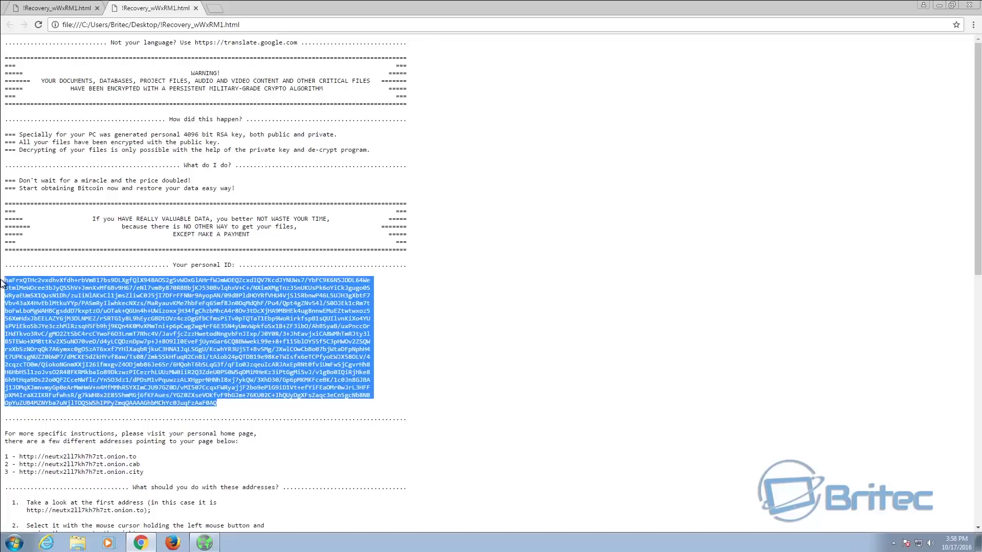
left_click(211, 341)
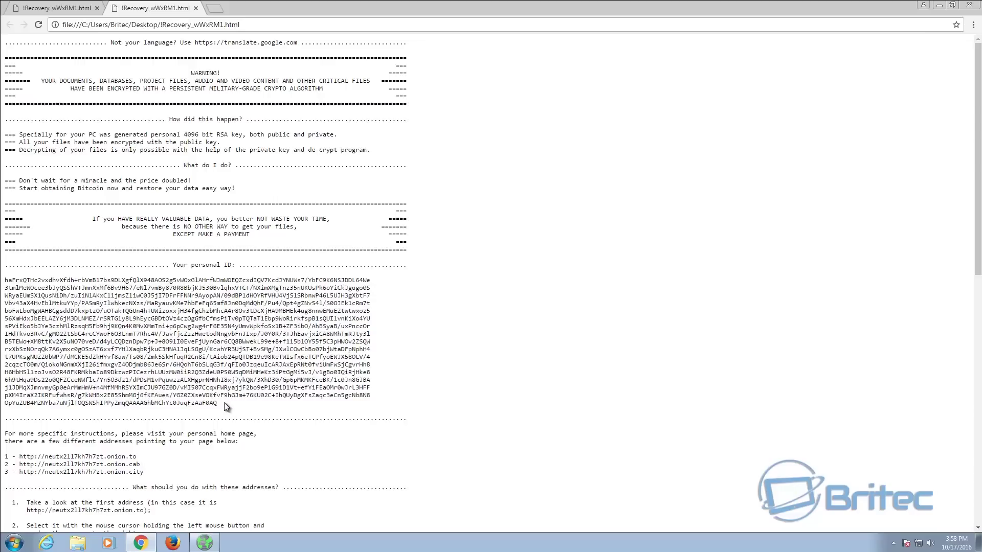
Minimize the ransom note, read through the OnionLink page in Tor Browser, and close Tor Browser.
left_click(940, 6)
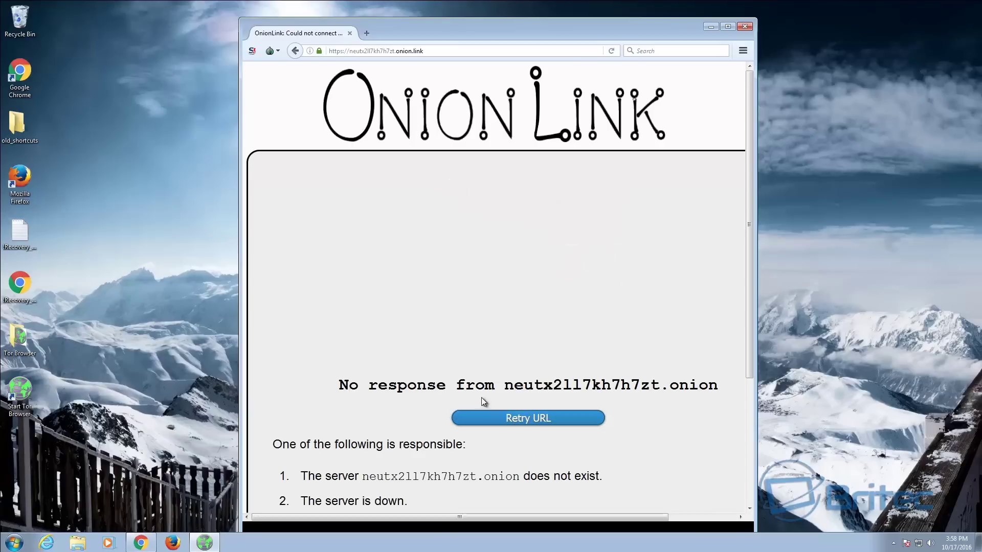
scroll(484, 399, "down", 2)
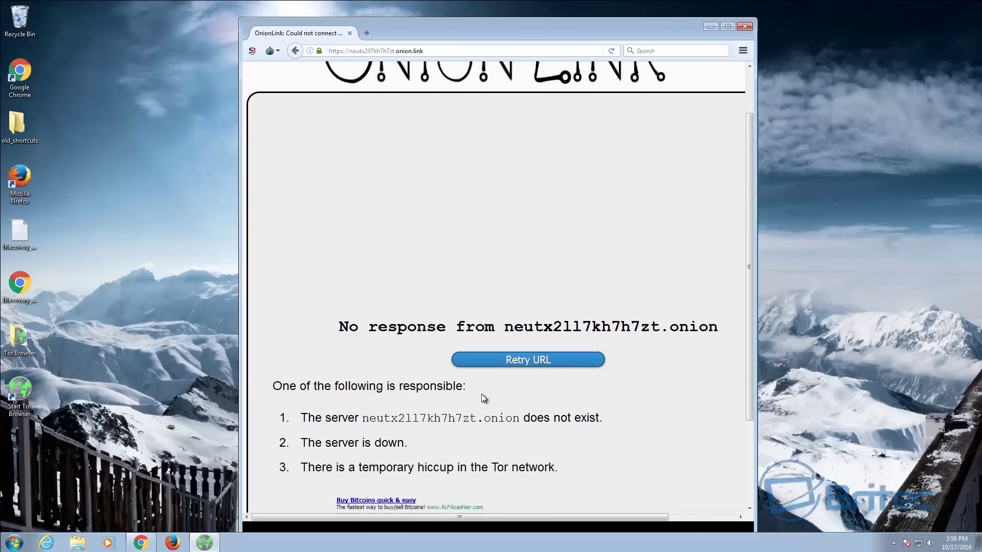
scroll(481, 394, "up", 2)
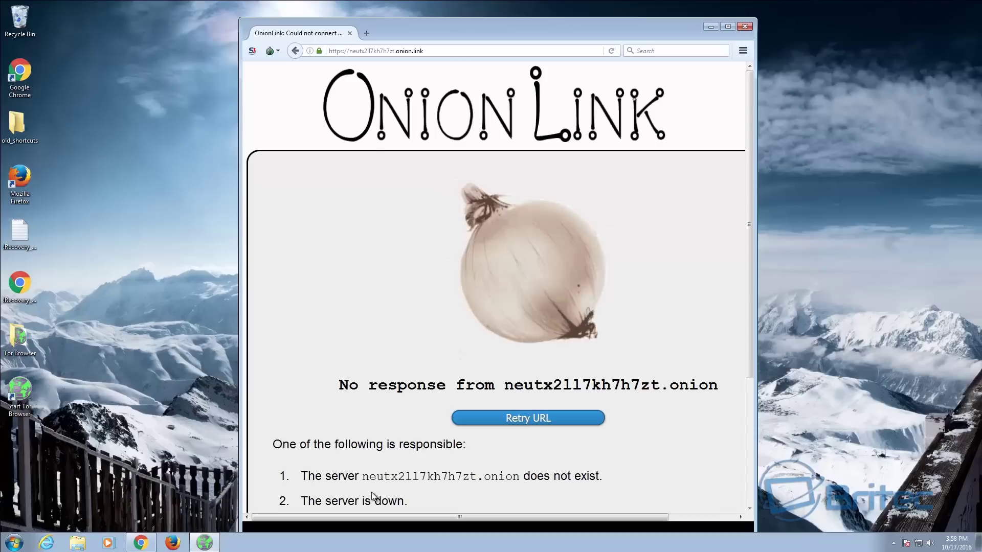
scroll(372, 492, "down", 4)
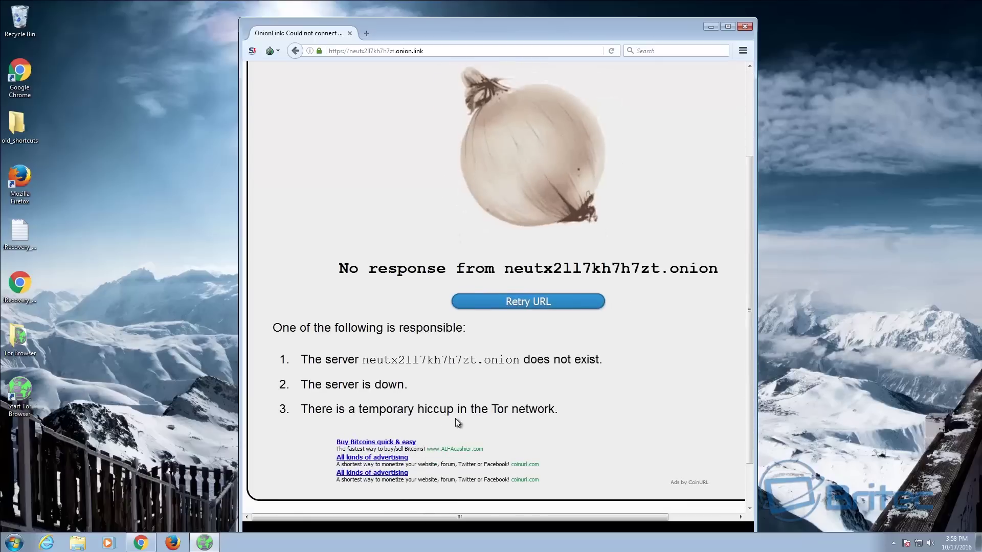
scroll(504, 415, "up", 3)
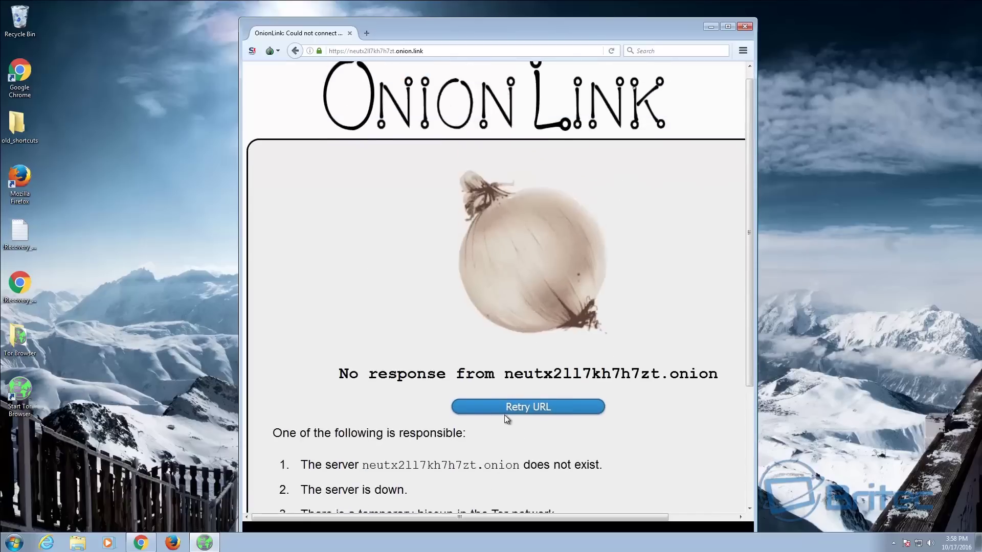
left_click(742, 27)
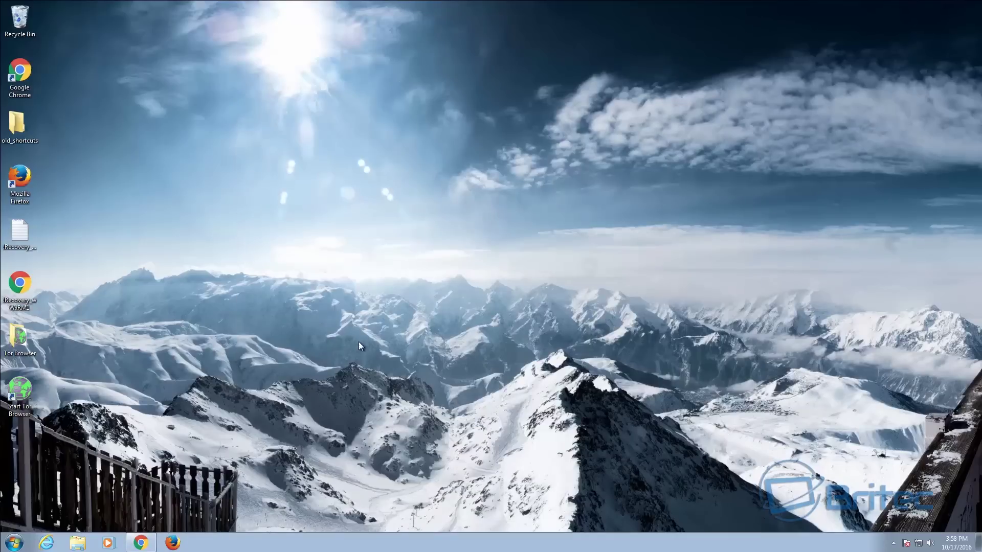